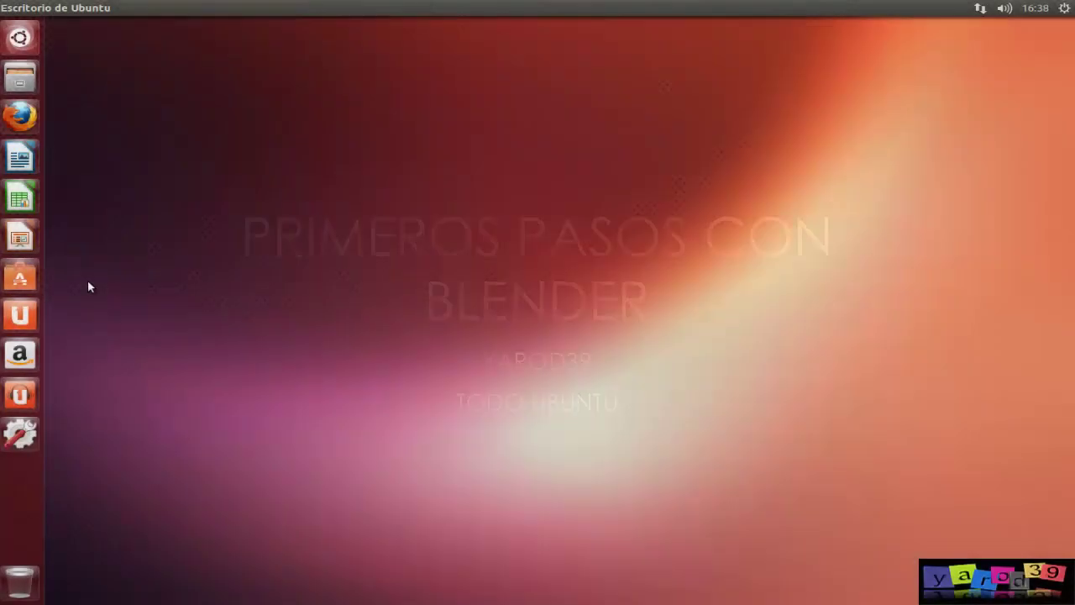
Launch Ubuntu Software Center, show the full top-rated list and select Blender.
left_click(24, 282)
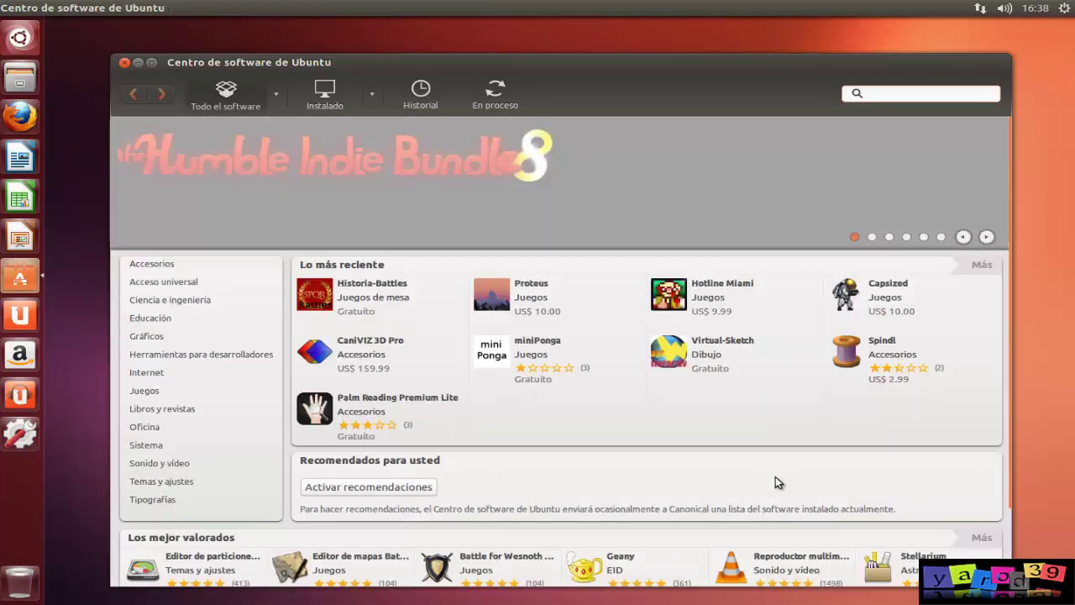
left_click(980, 539)
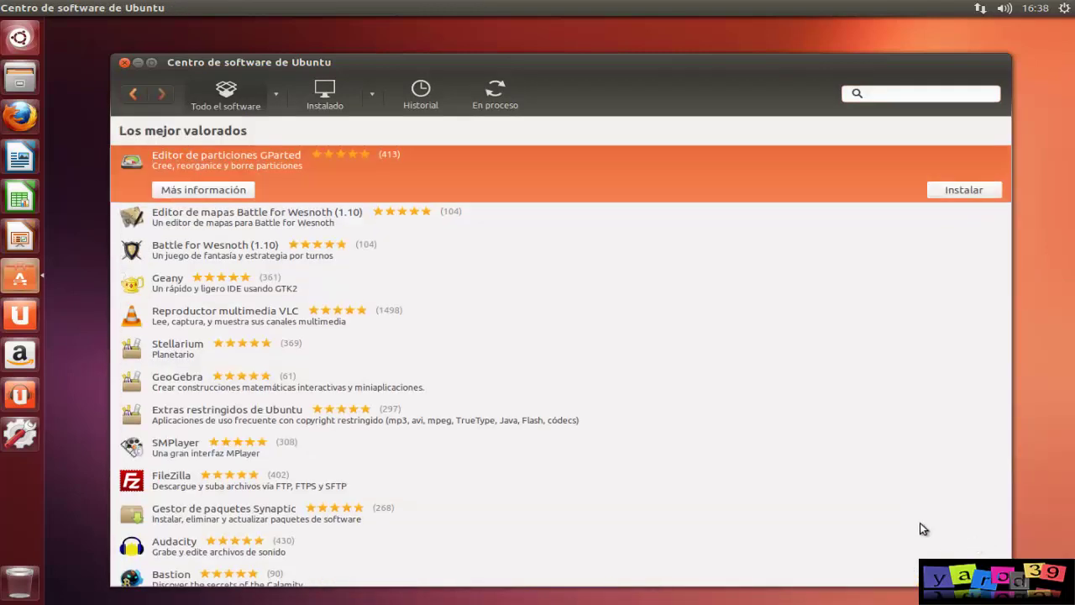
scroll(540, 363, "down", 5)
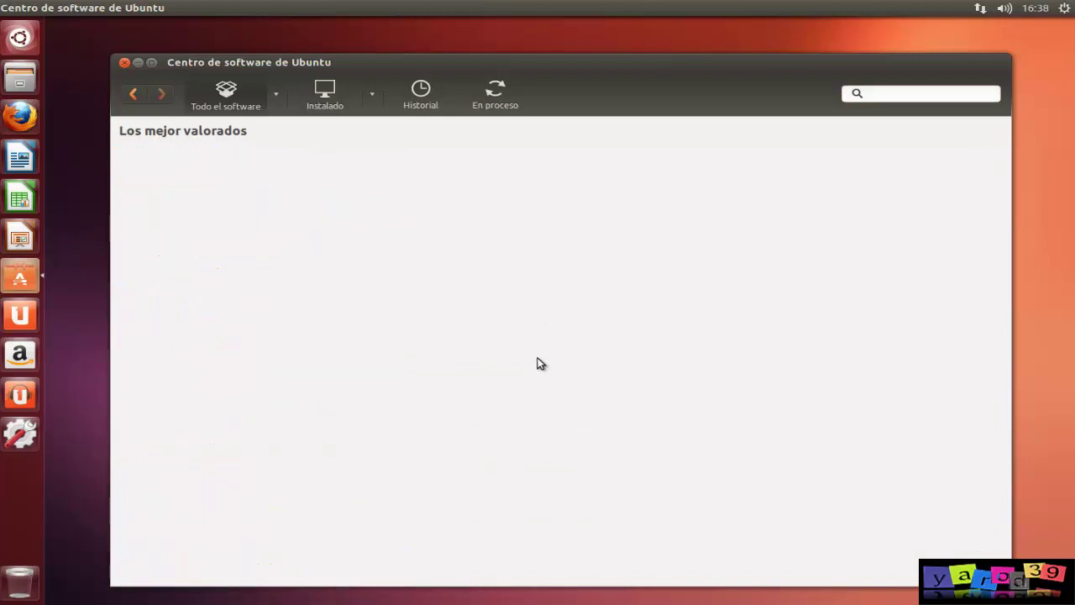
scroll(540, 362, "down", 5)
scroll(540, 362, "down", 1)
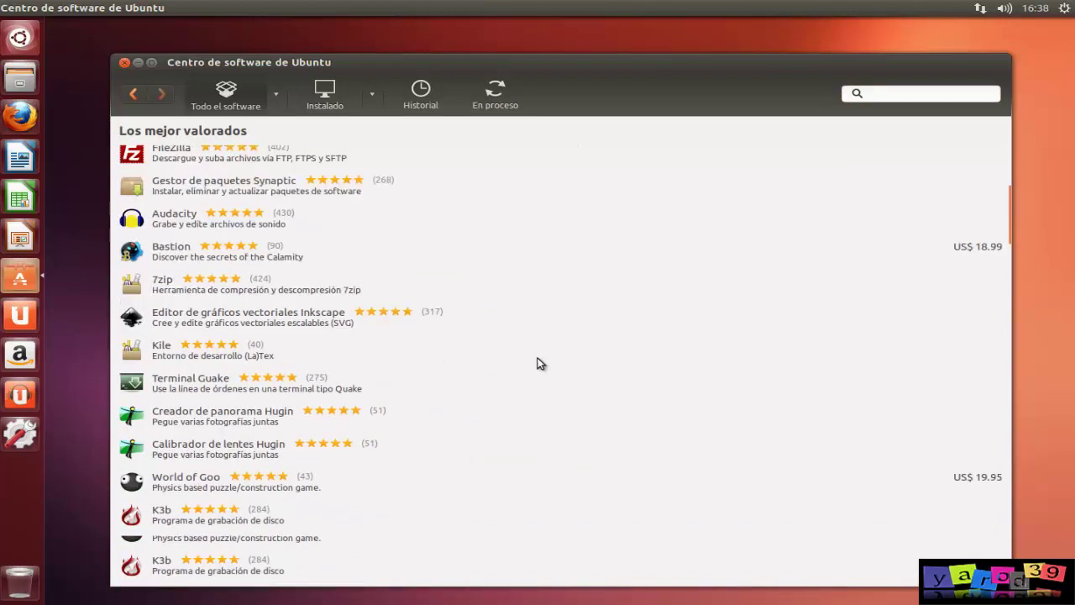
scroll(540, 363, "down", 3)
scroll(540, 363, "down", 3)
scroll(540, 363, "down", 3)
scroll(540, 363, "down", 4)
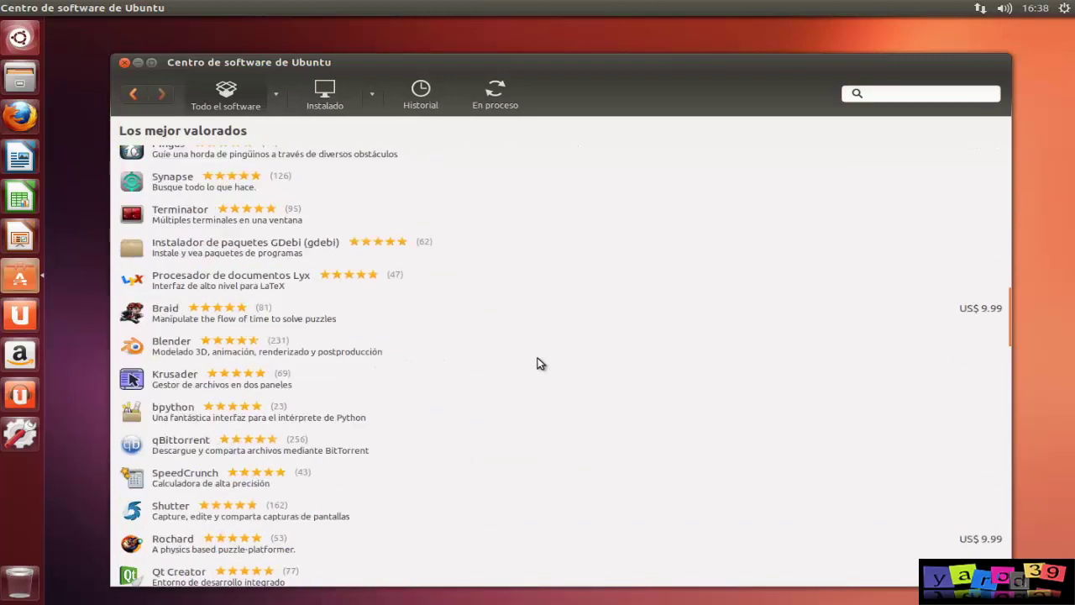
left_click(233, 347)
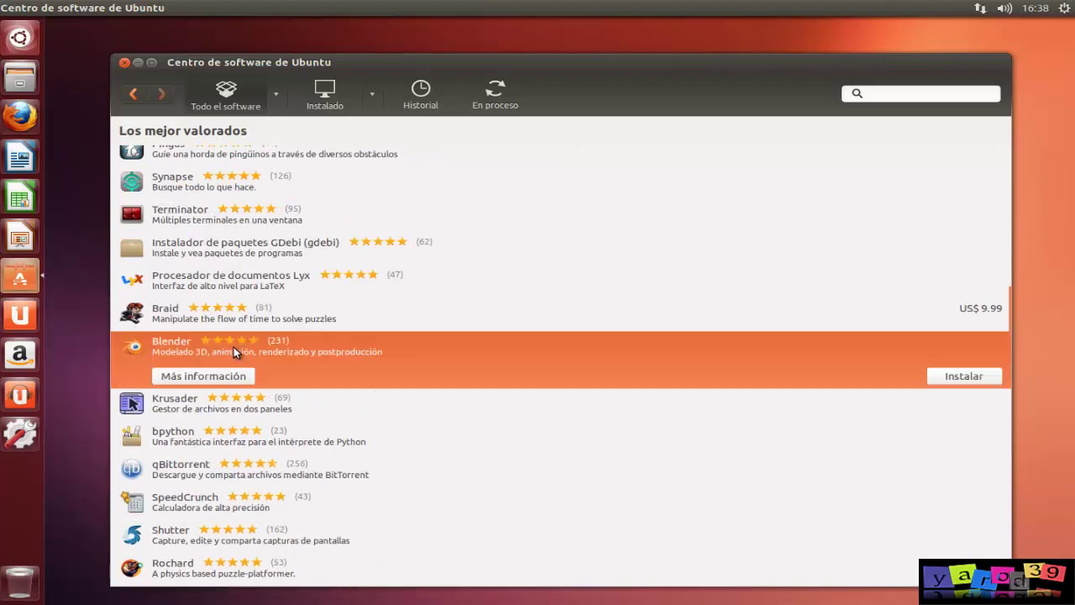
Install Blender with the libtiff4 and yafaray-exporter add-ons, authorising with the account password.
double_click(233, 347)
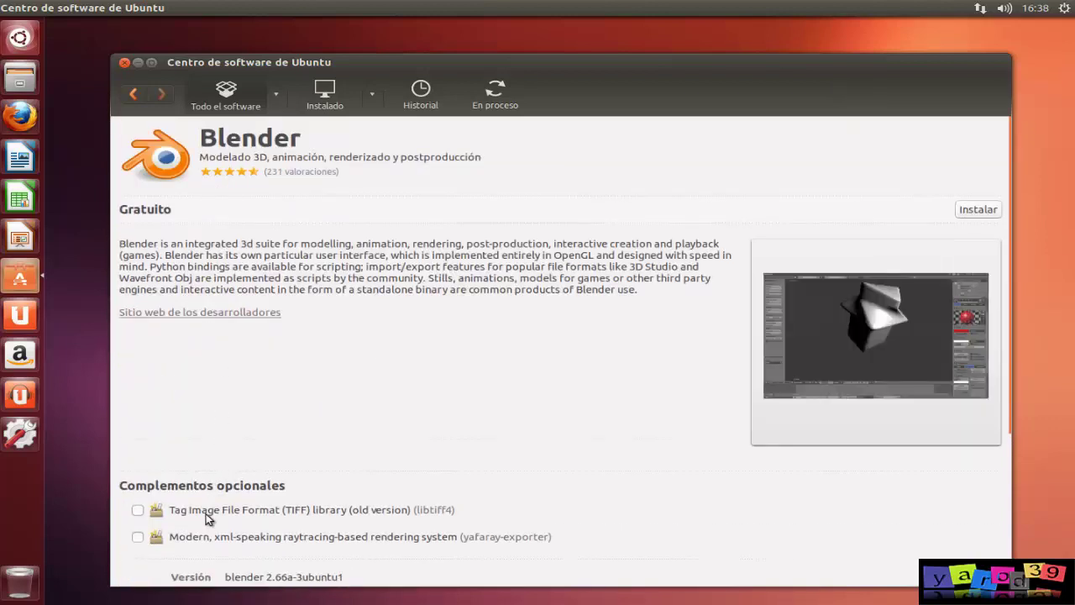
left_click(175, 511)
left_click(190, 536)
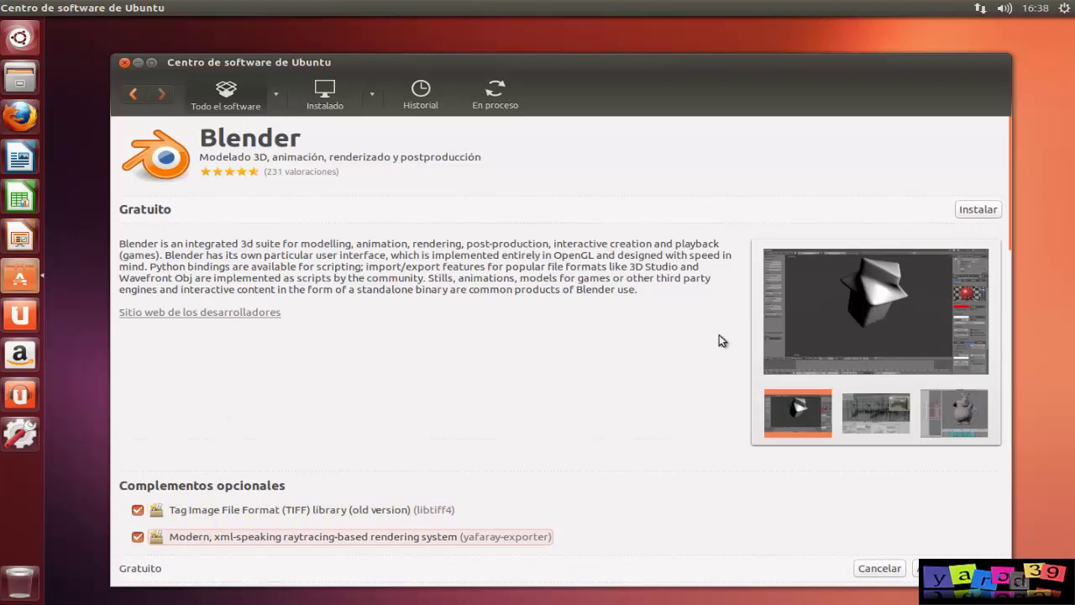
left_click(968, 210)
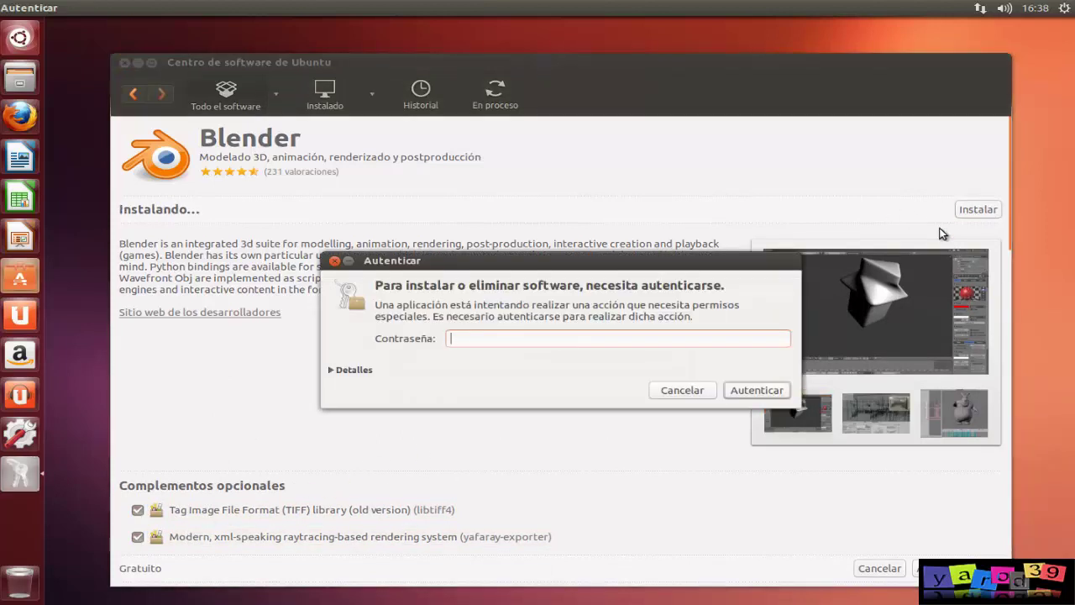
type("********")
key("Return")
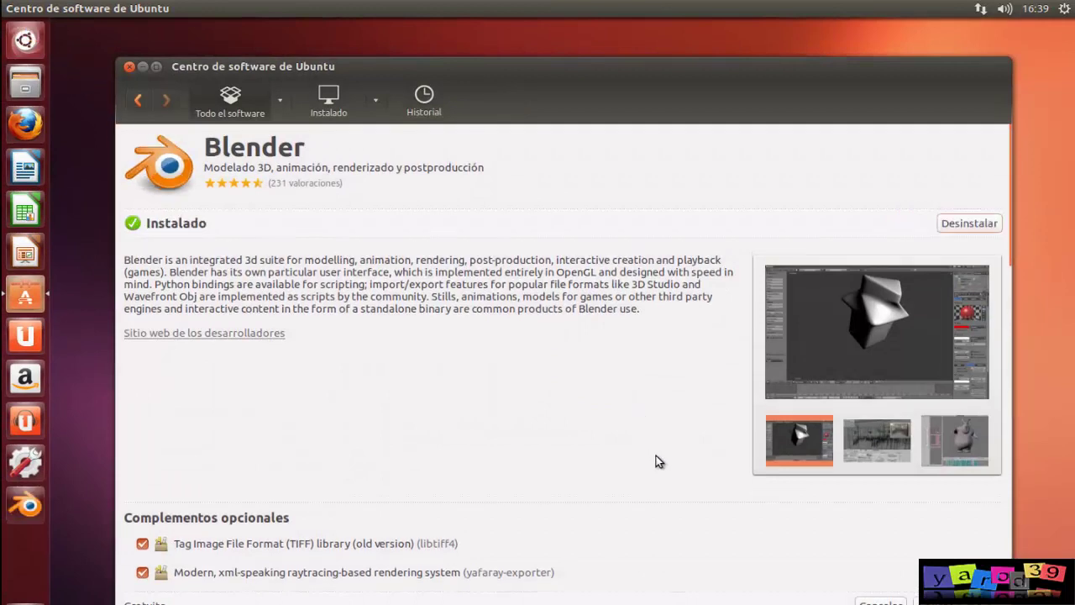
Close Software Center, launch Blender 2.66a and dismiss its welcome splash.
left_click(129, 66)
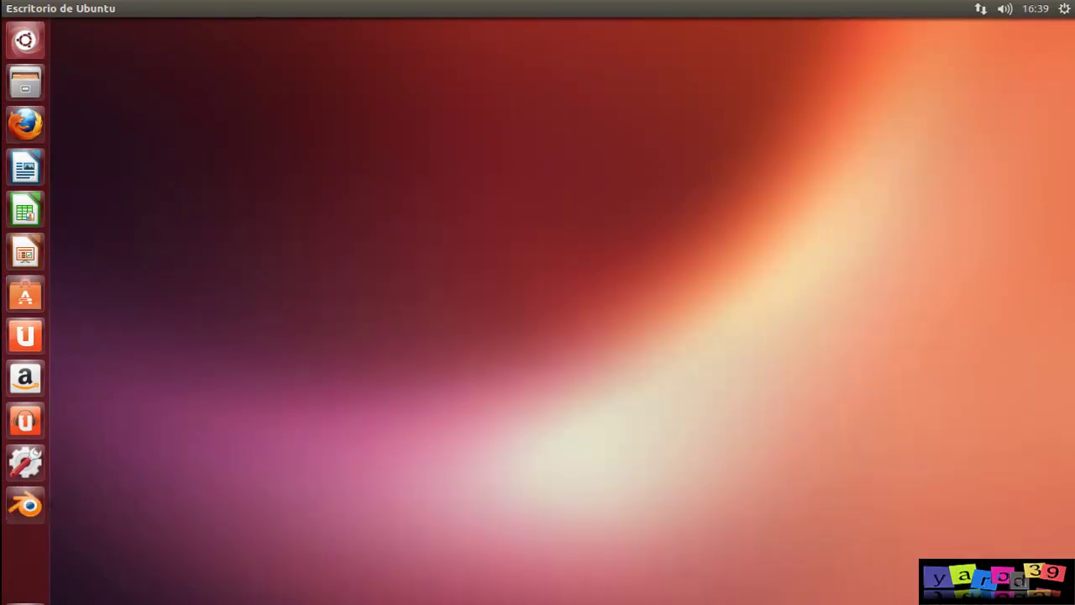
left_click(29, 473)
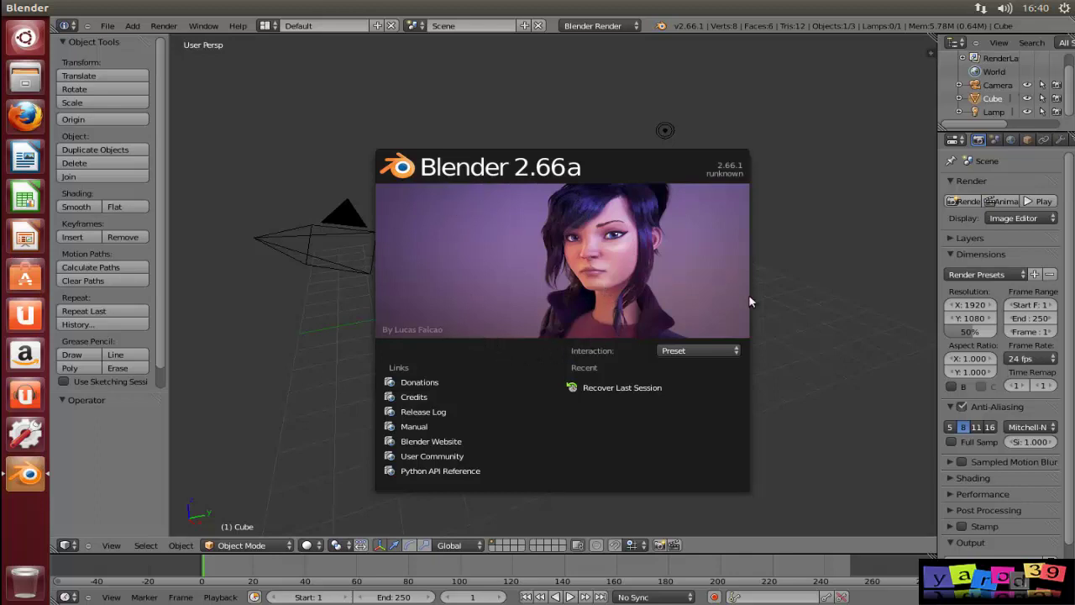
left_click(796, 315)
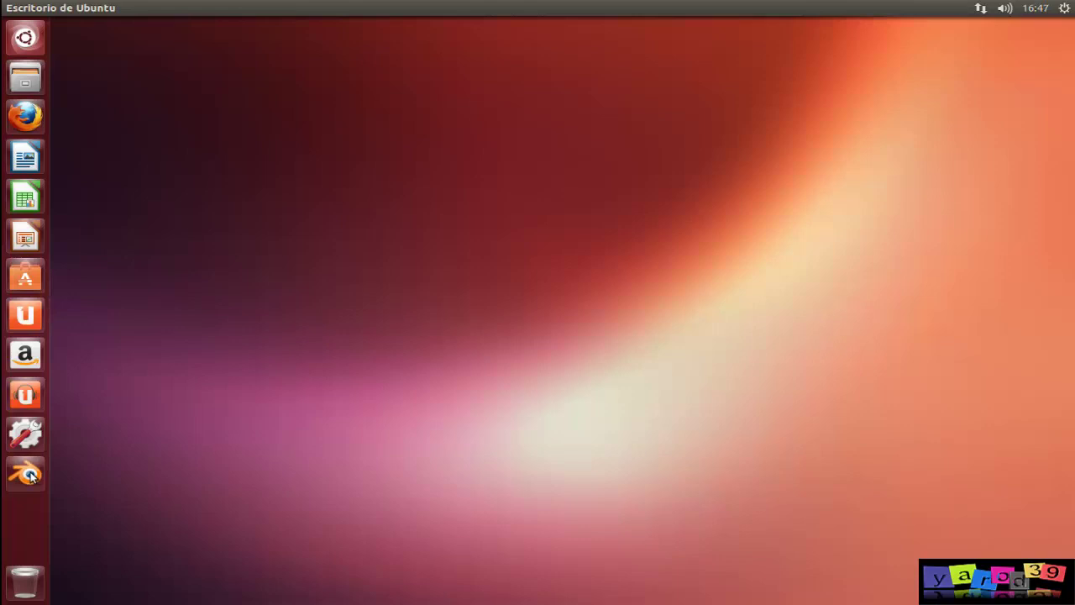
Unpin Blender from the launcher with 'No mantener en el lanzador' and start Firefox.
right_click(30, 475)
left_click(91, 493)
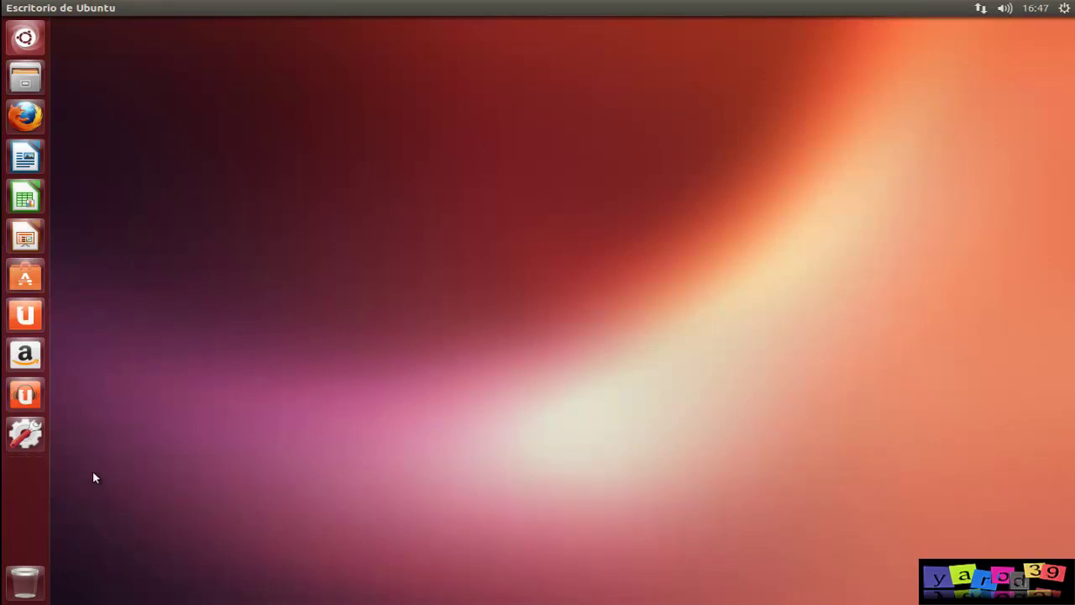
left_click(26, 114)
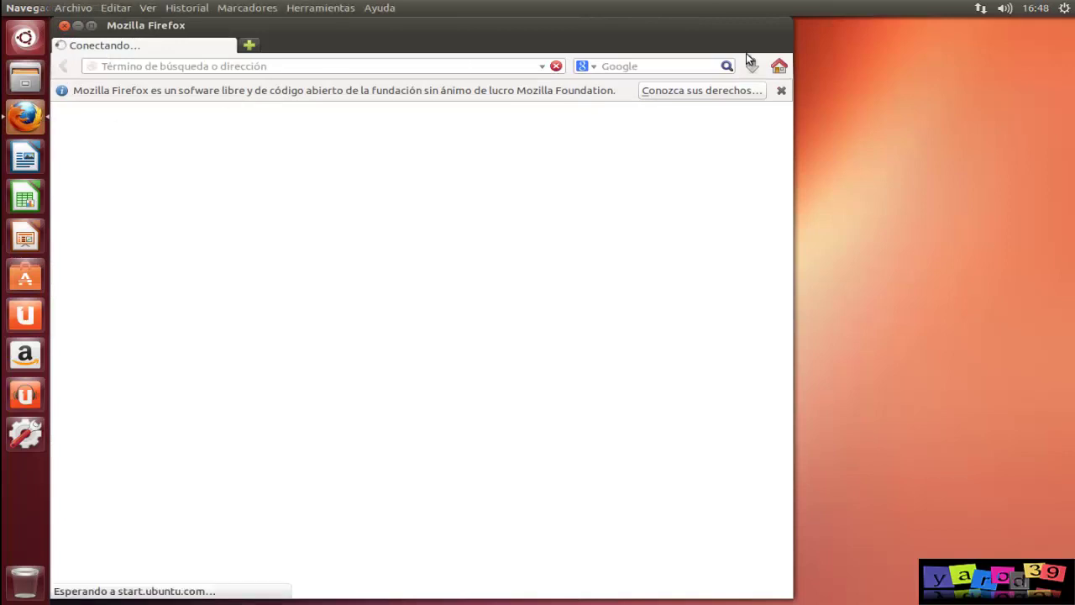
Dismiss the notice, maximise Firefox, Google 'blender' and go to blender.org's download page.
left_click(781, 92)
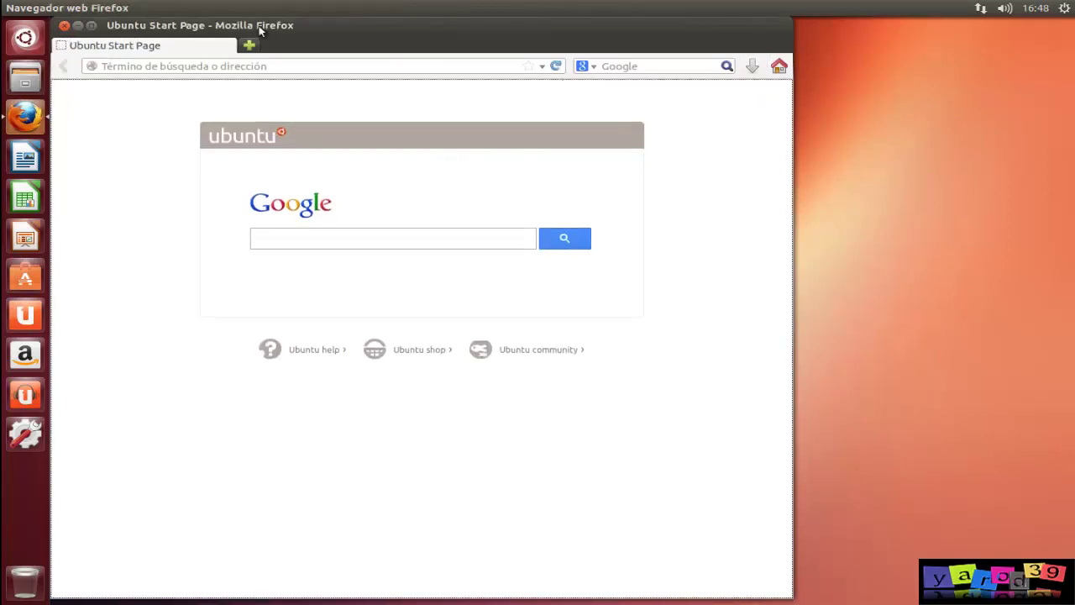
left_click(91, 26)
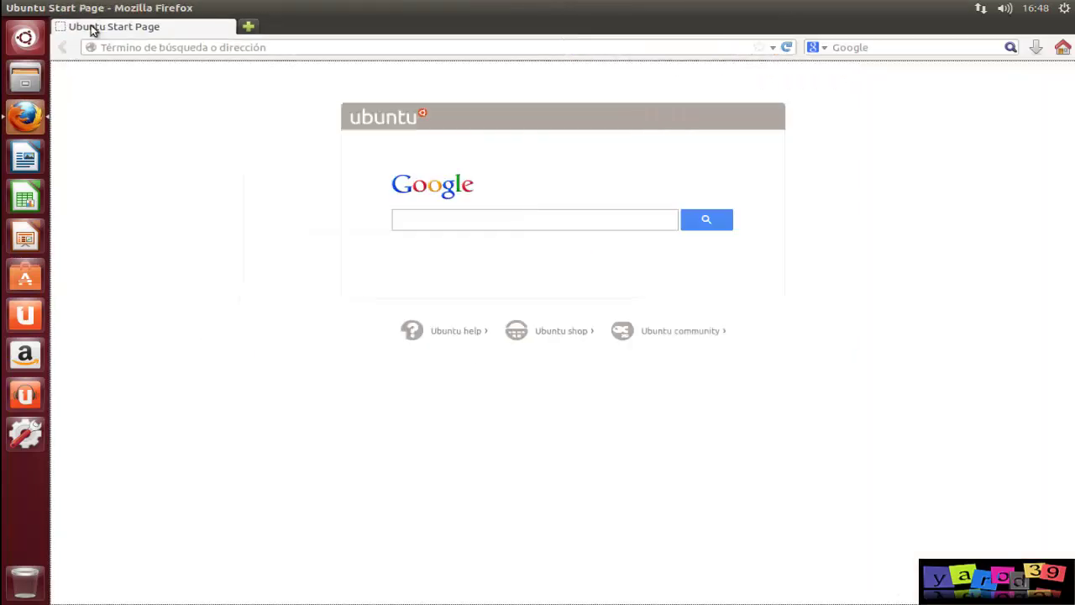
left_click(401, 218)
type("b")
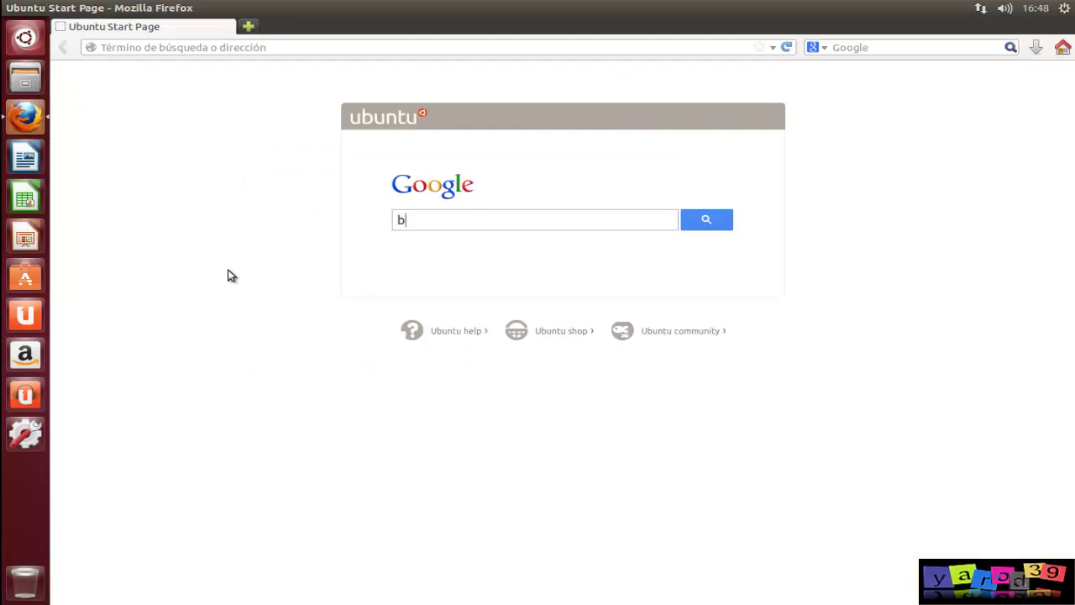
type("lender")
key("Return")
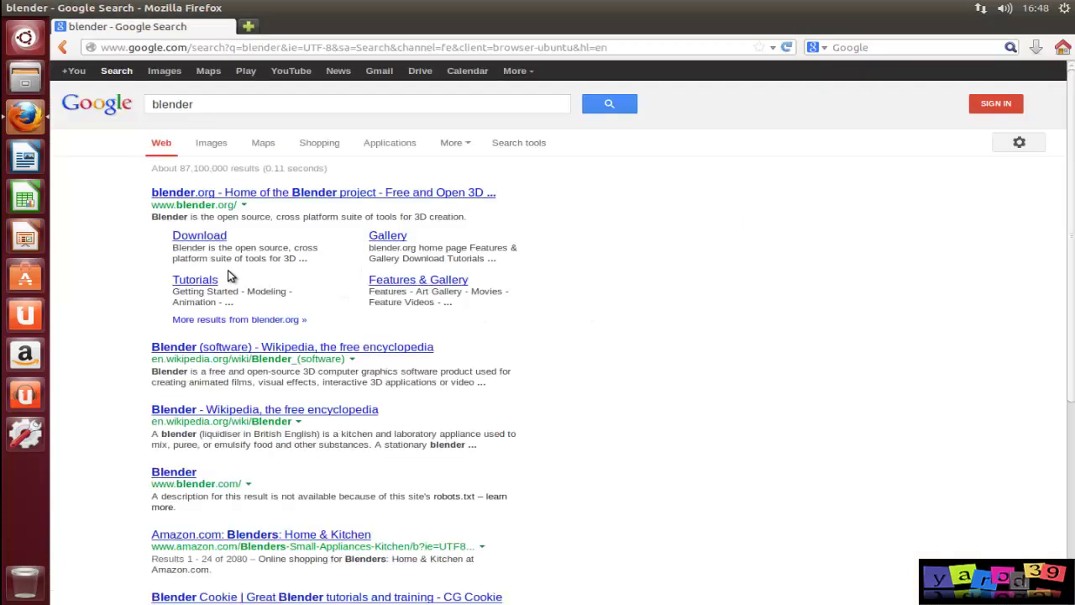
left_click(210, 240)
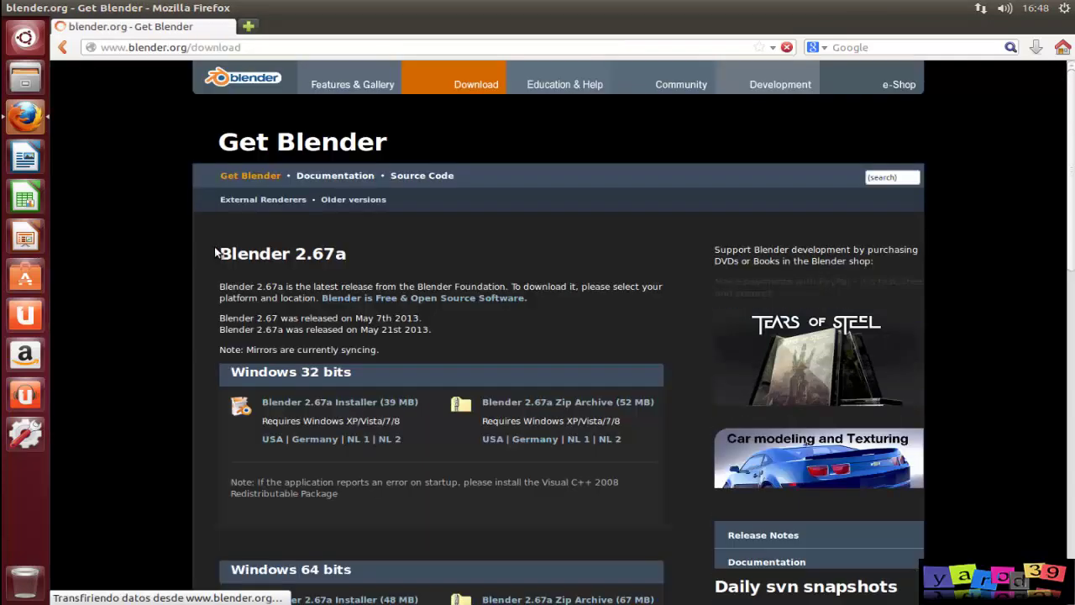
Save the Blender 2.67a Linux x86-32 archive to disk.
scroll(270, 320, "down", 2)
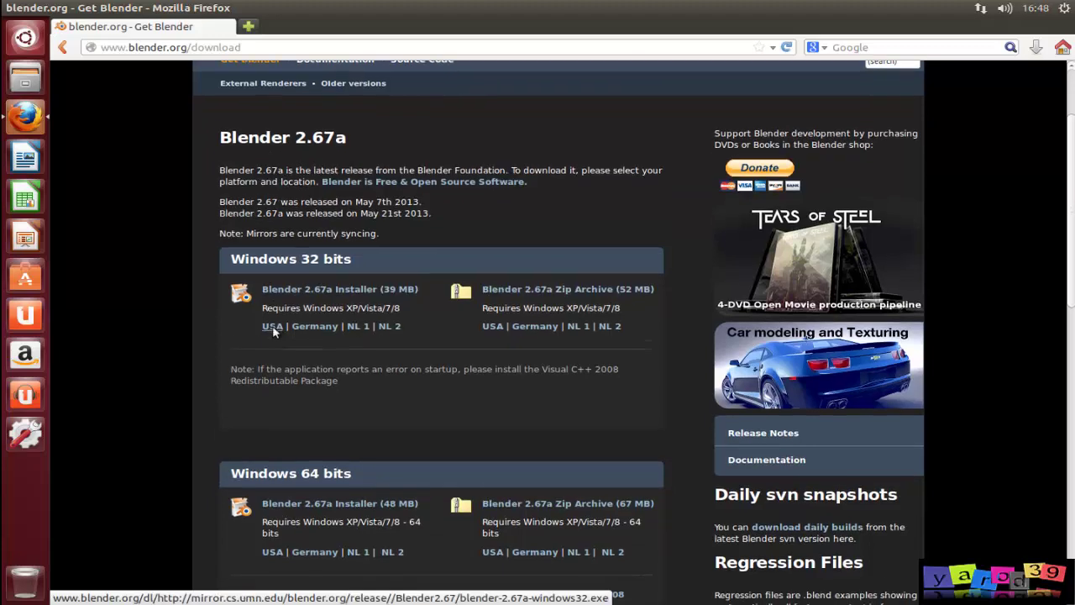
scroll(272, 328, "down", 3)
scroll(272, 333, "down", 1)
scroll(272, 333, "down", 2)
scroll(270, 335, "down", 3)
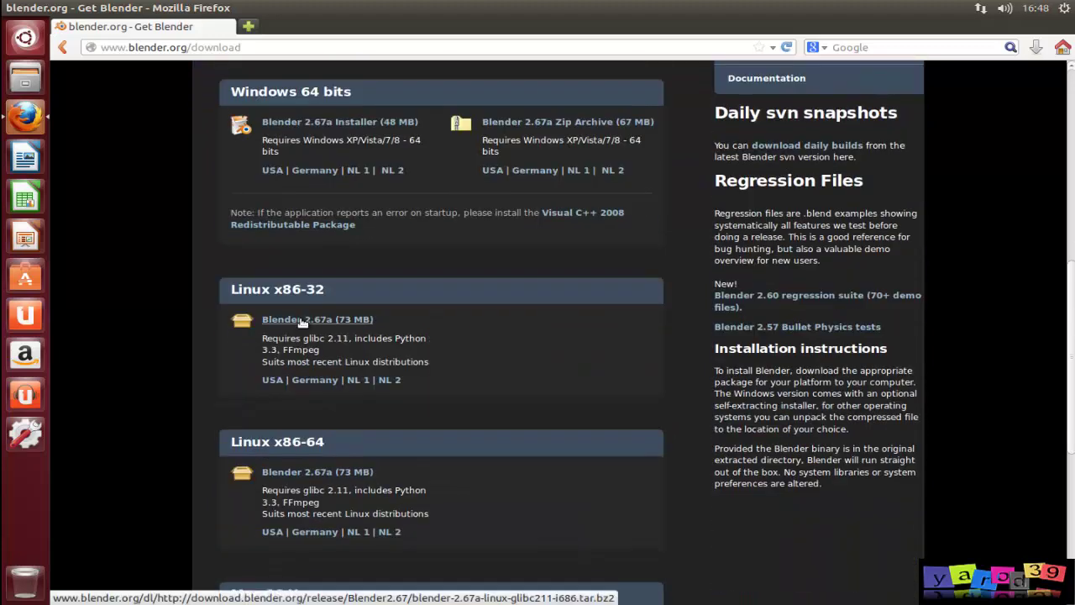
left_click(298, 322)
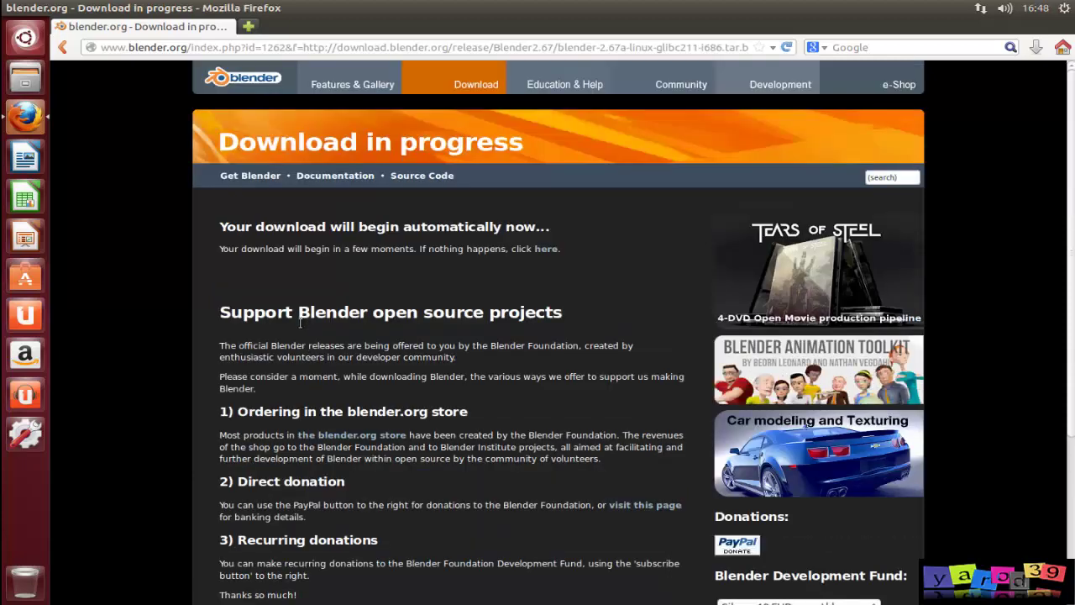
scroll(298, 326, "down", 3)
scroll(296, 329, "up", 1)
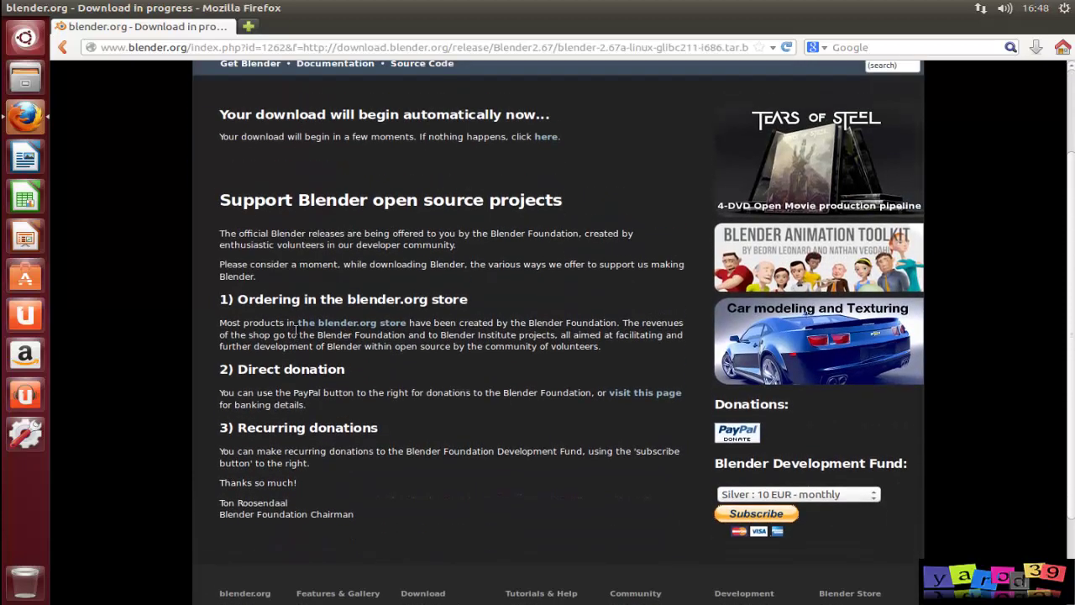
scroll(294, 334, "up", 2)
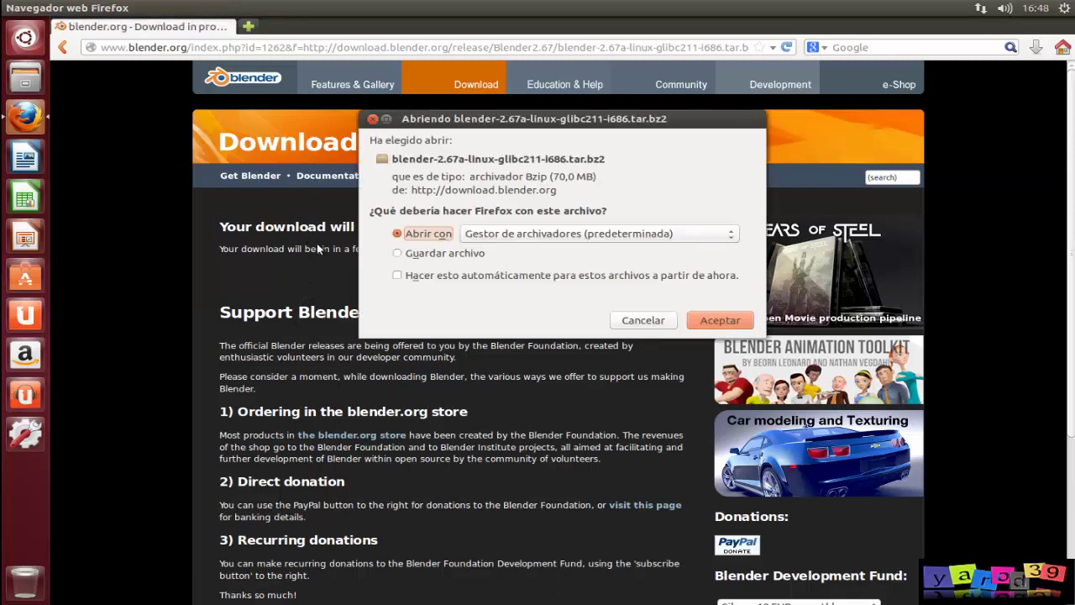
left_click(440, 254)
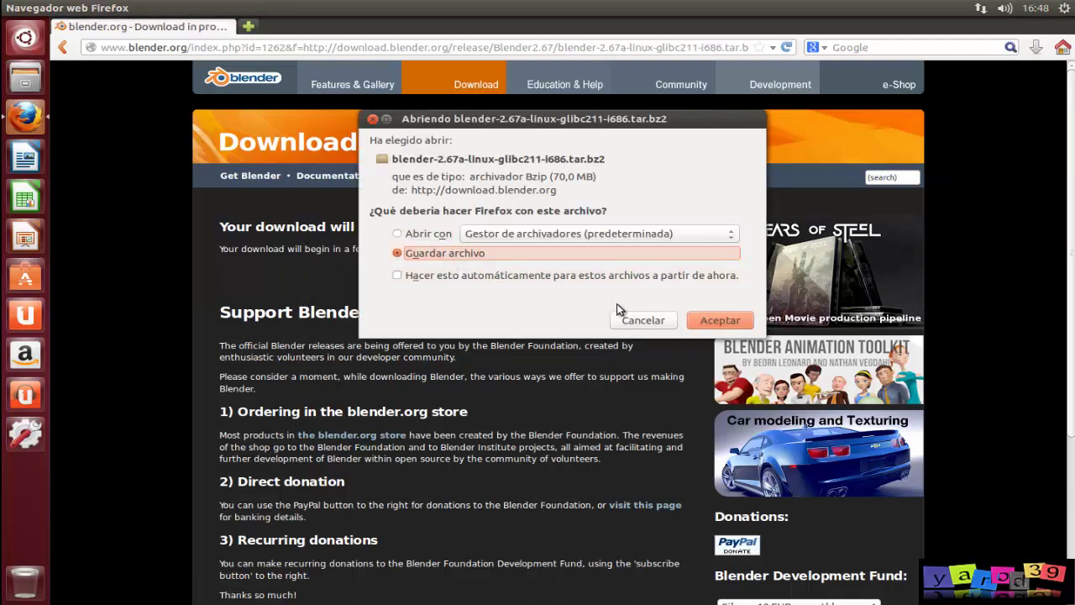
left_click(721, 322)
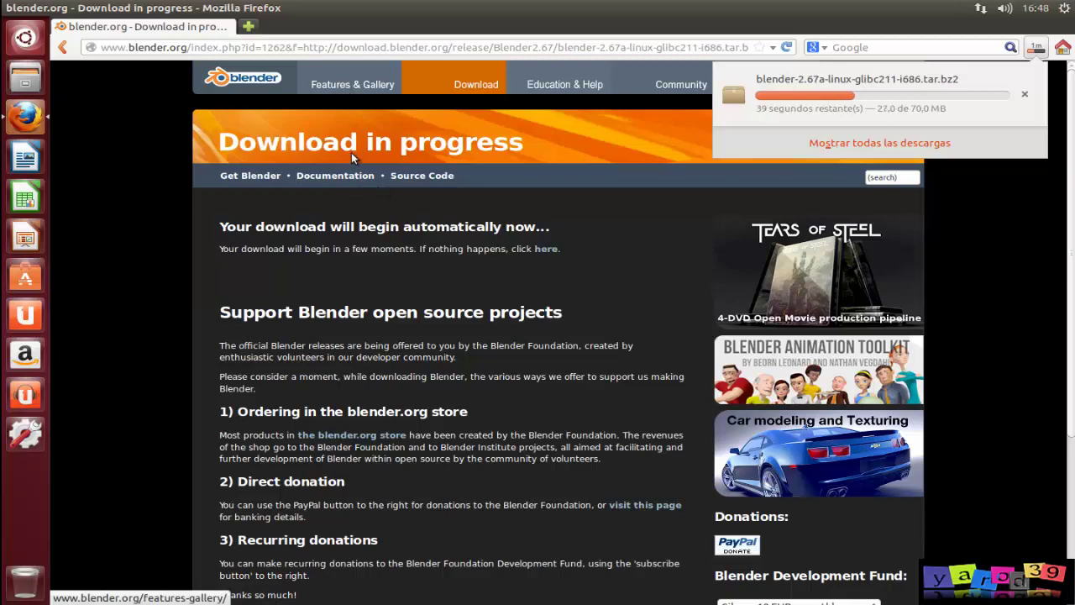
Open blender.org's Features page and scroll through its sections down to Imaging and Compositing and back.
left_click(338, 85)
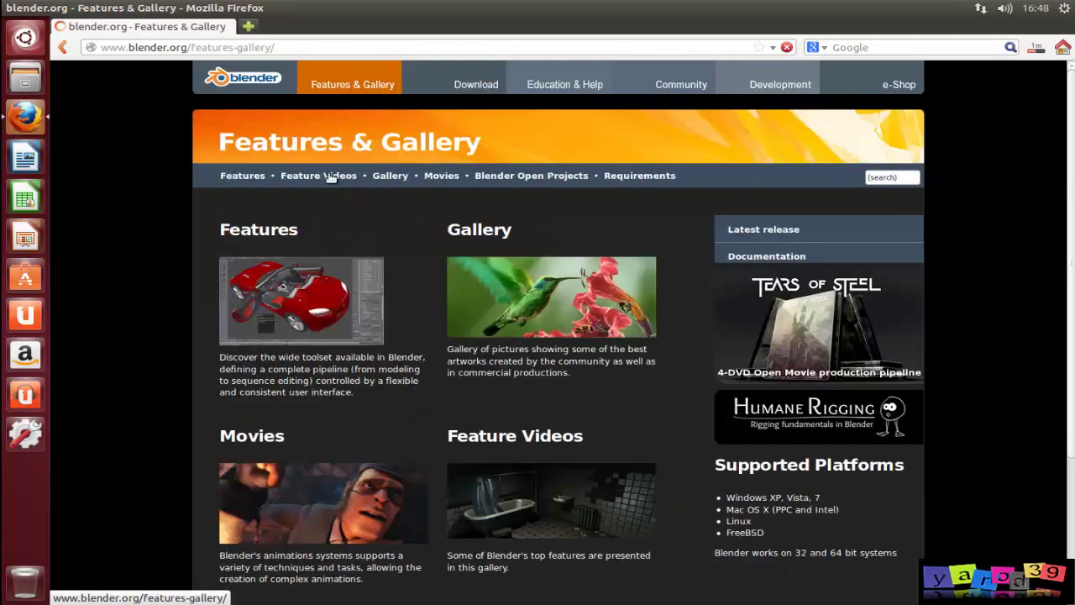
left_click(295, 308)
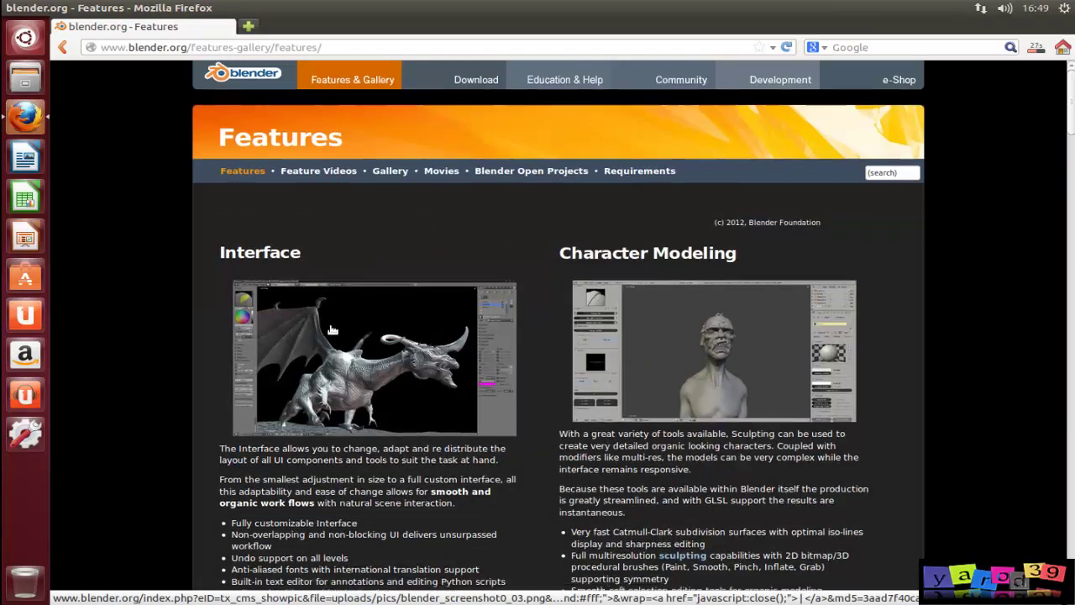
scroll(331, 329, "down", 2)
scroll(329, 330, "down", 3)
scroll(330, 331, "down", 2)
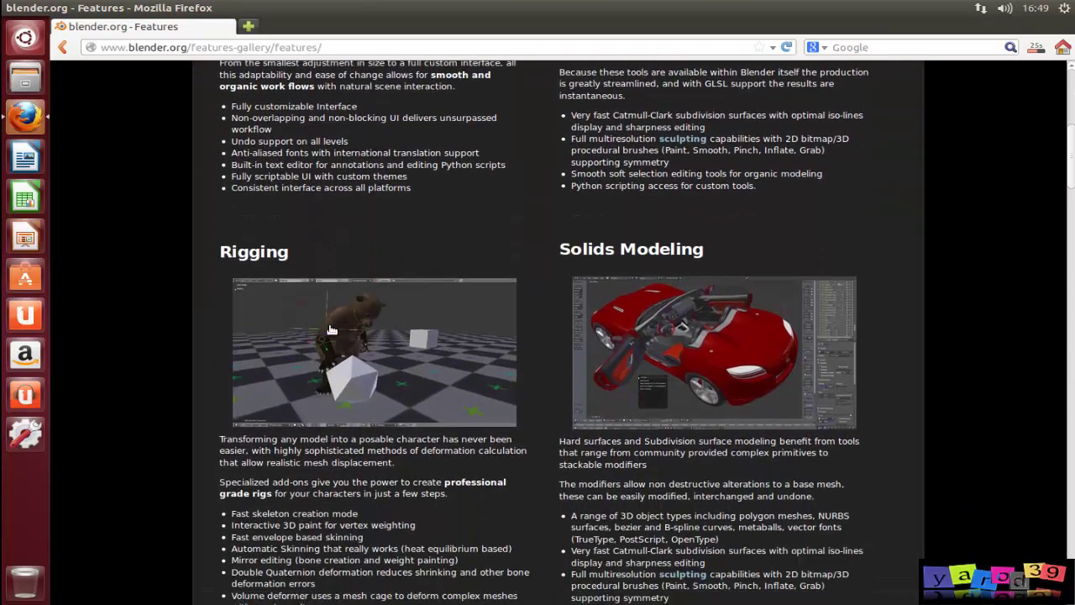
scroll(330, 327, "down", 2)
scroll(330, 326, "down", 1)
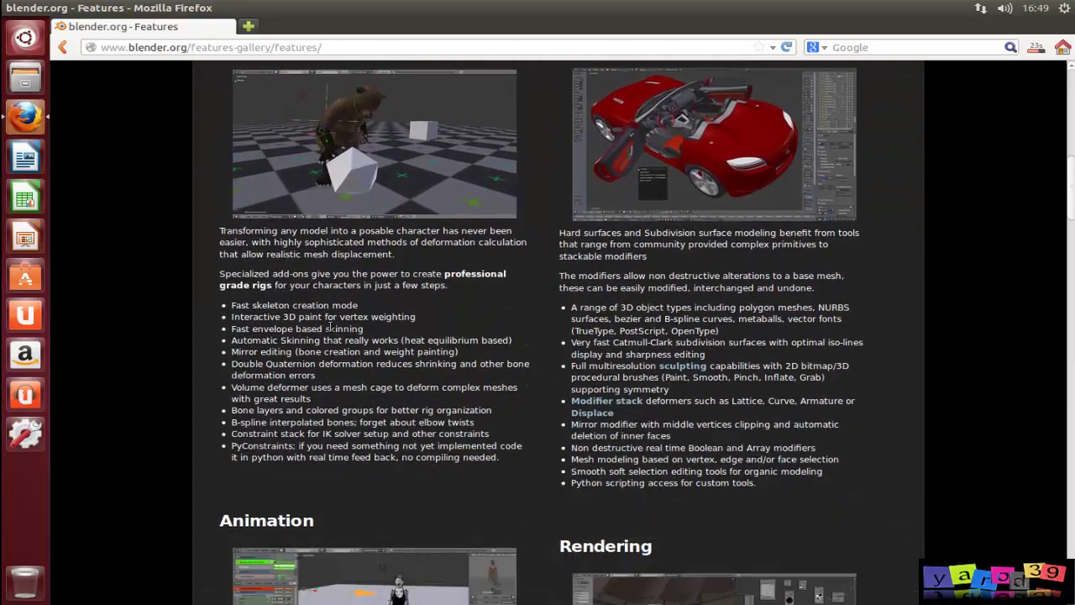
scroll(331, 327, "down", 1)
scroll(331, 328, "down", 2)
scroll(332, 330, "down", 1)
scroll(331, 329, "down", 1)
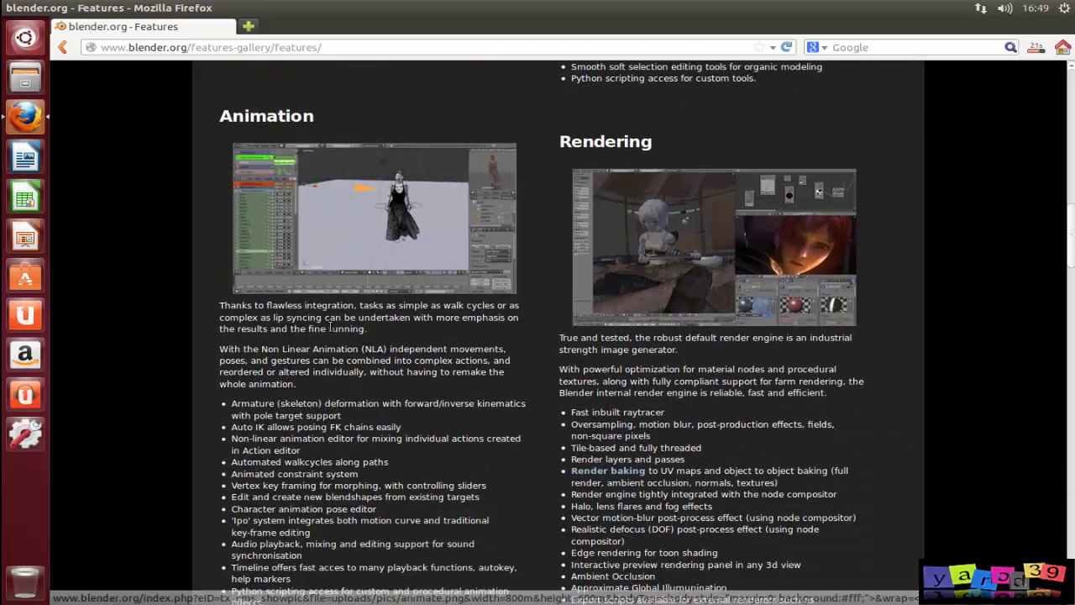
scroll(330, 329, "down", 1)
scroll(329, 330, "down", 2)
scroll(328, 331, "down", 1)
scroll(328, 331, "down", 1)
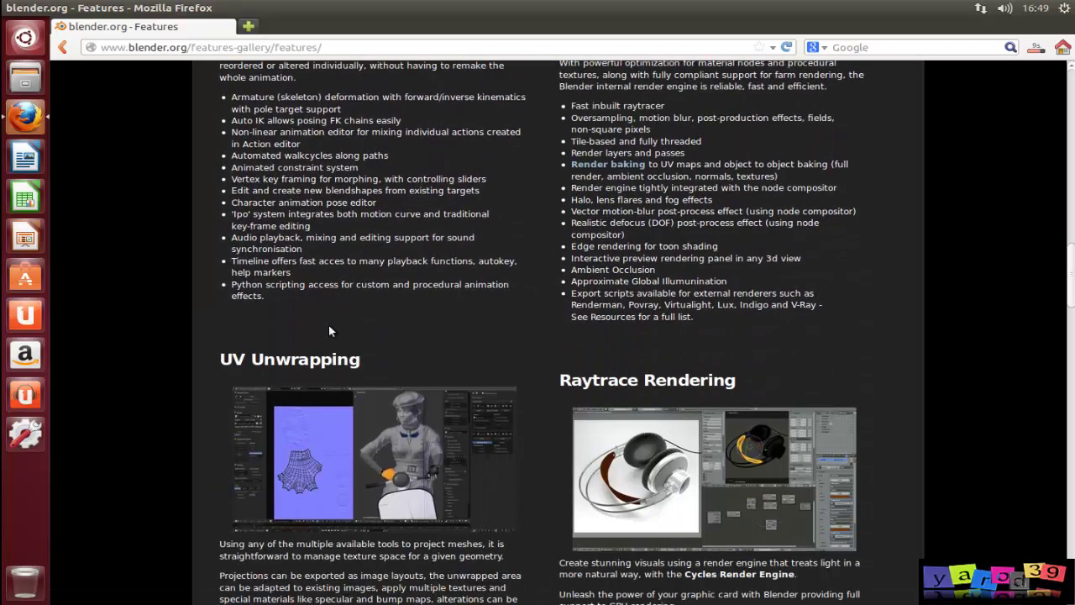
scroll(330, 330, "down", 2)
scroll(330, 329, "down", 3)
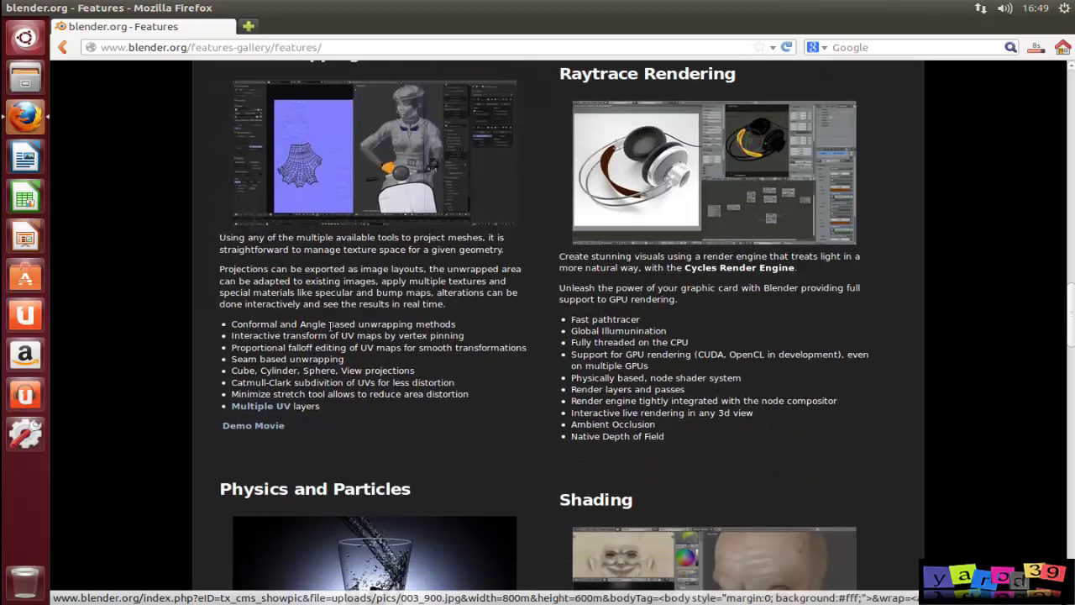
scroll(330, 328, "down", 1)
scroll(329, 325, "down", 1)
scroll(329, 323, "down", 4)
scroll(328, 326, "down", 3)
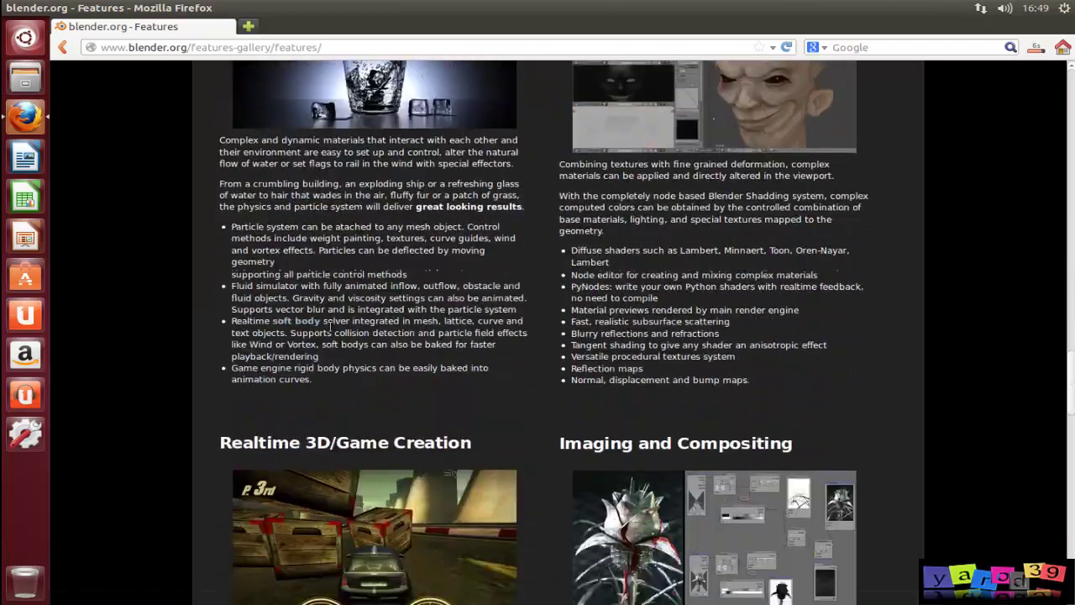
scroll(330, 328, "down", 1)
scroll(331, 330, "up", 3)
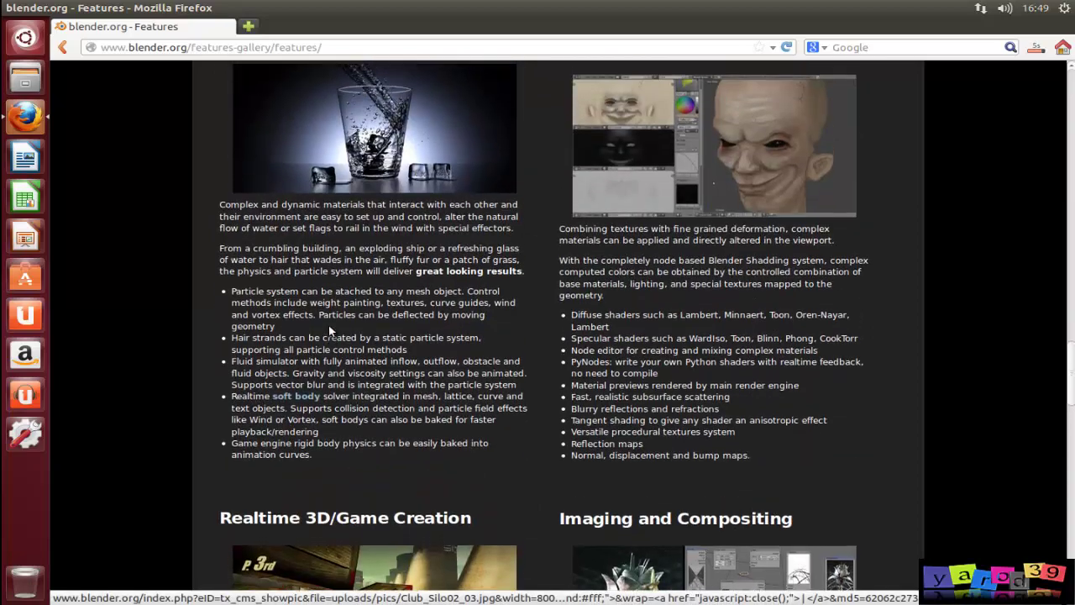
scroll(330, 328, "up", 3)
scroll(329, 326, "up", 4)
scroll(328, 325, "up", 2)
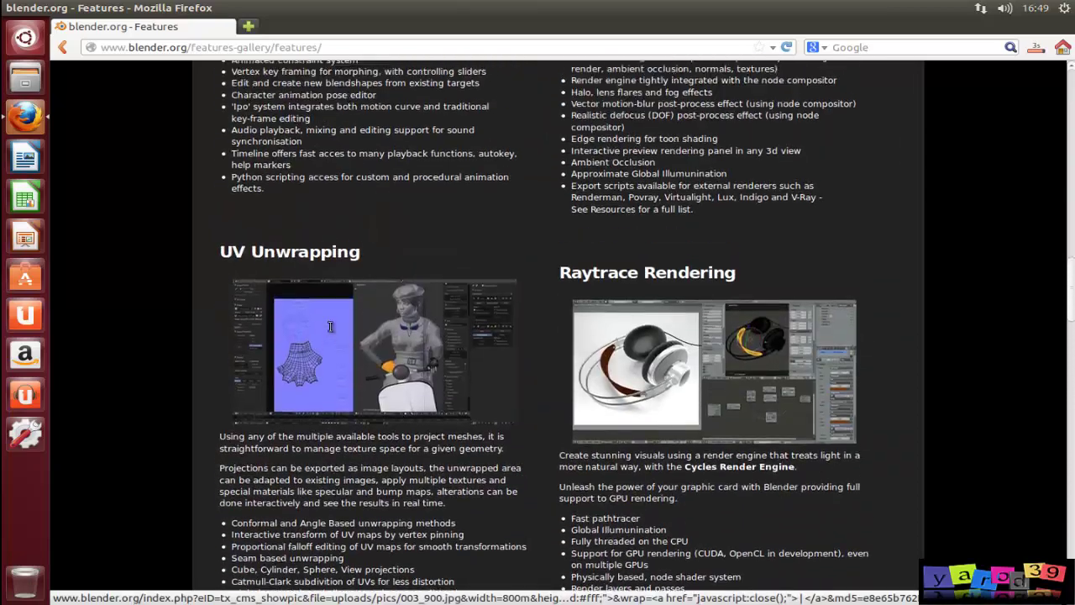
scroll(328, 330, "up", 3)
scroll(330, 329, "up", 2)
scroll(331, 329, "up", 2)
scroll(331, 329, "up", 2)
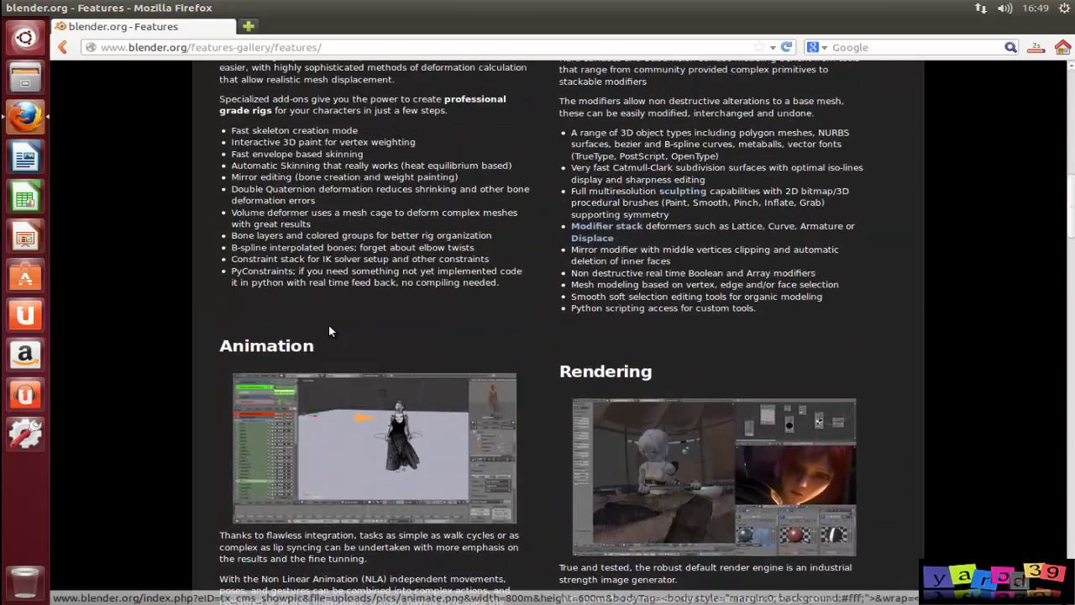
scroll(330, 330, "up", 3)
scroll(331, 330, "up", 2)
scroll(331, 329, "up", 3)
scroll(331, 329, "up", 5)
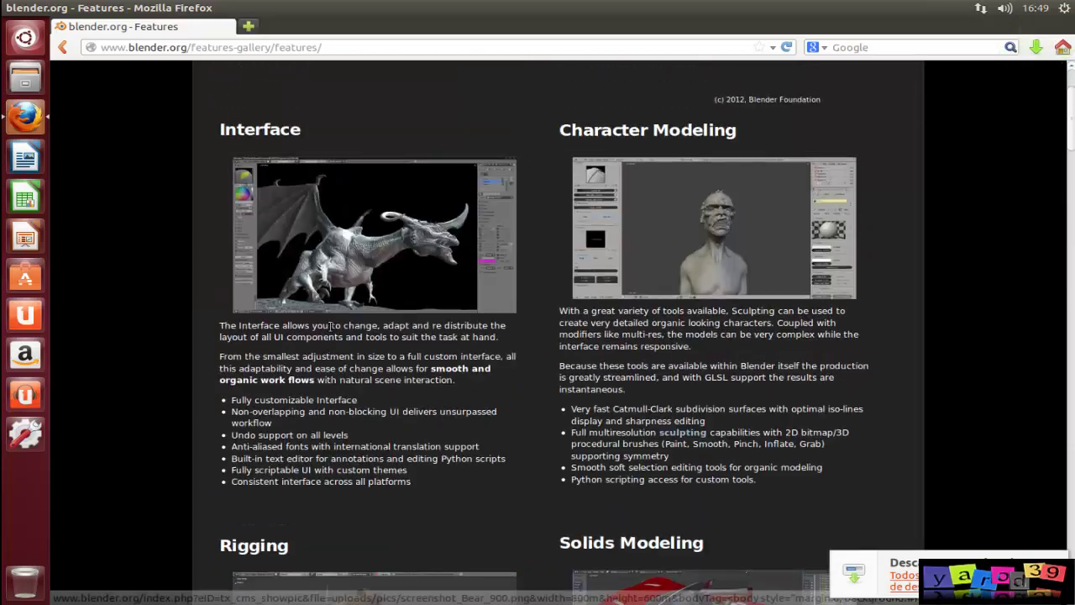
right_click(28, 83)
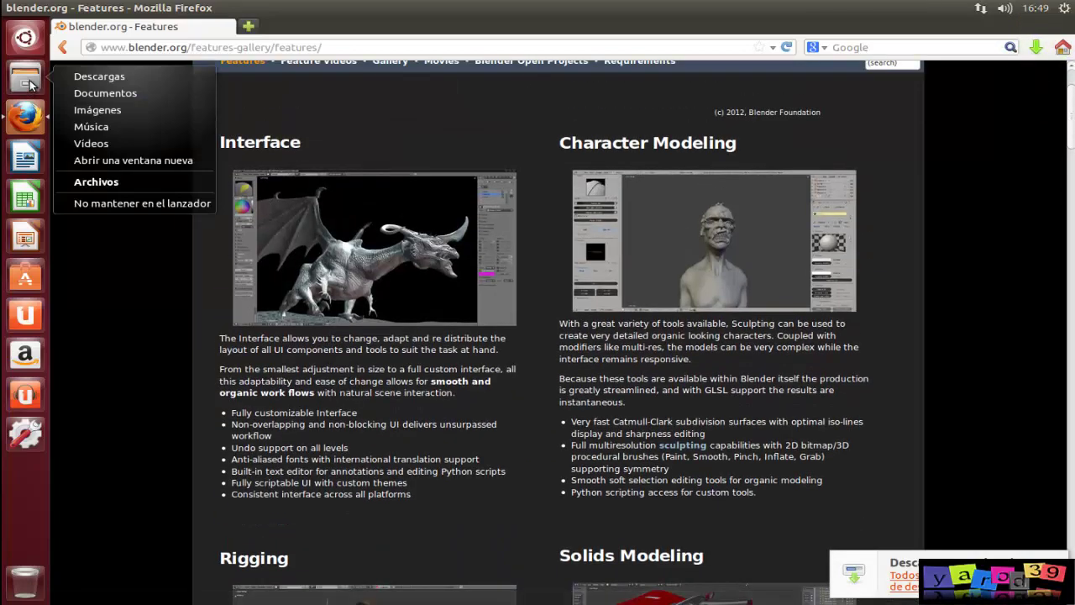
Extract the downloaded Blender 2.67a .tar.bz2 archive into Descargas.
left_click(95, 76)
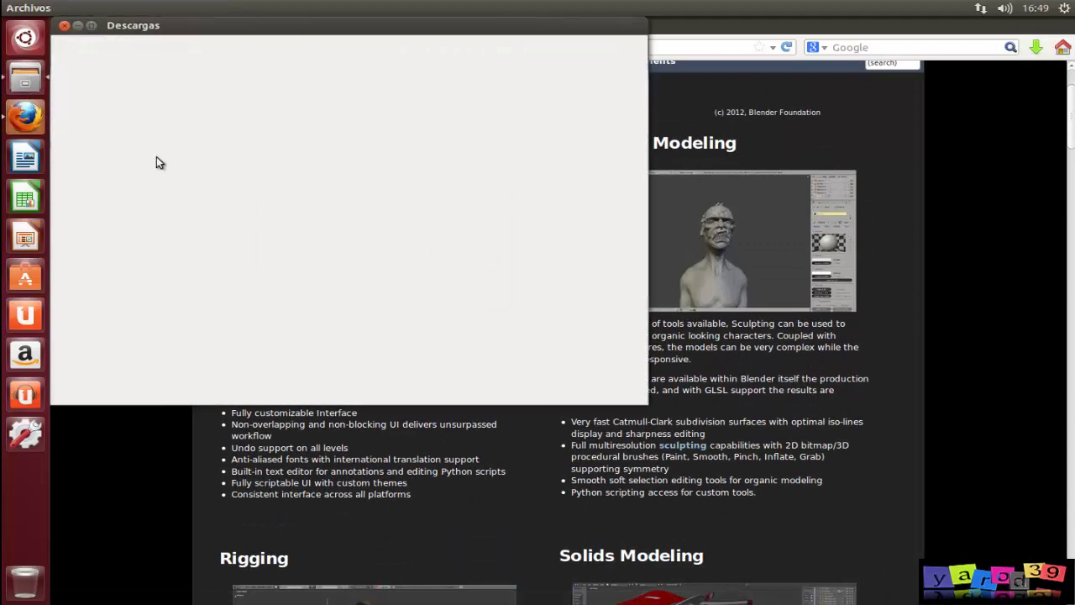
right_click(222, 84)
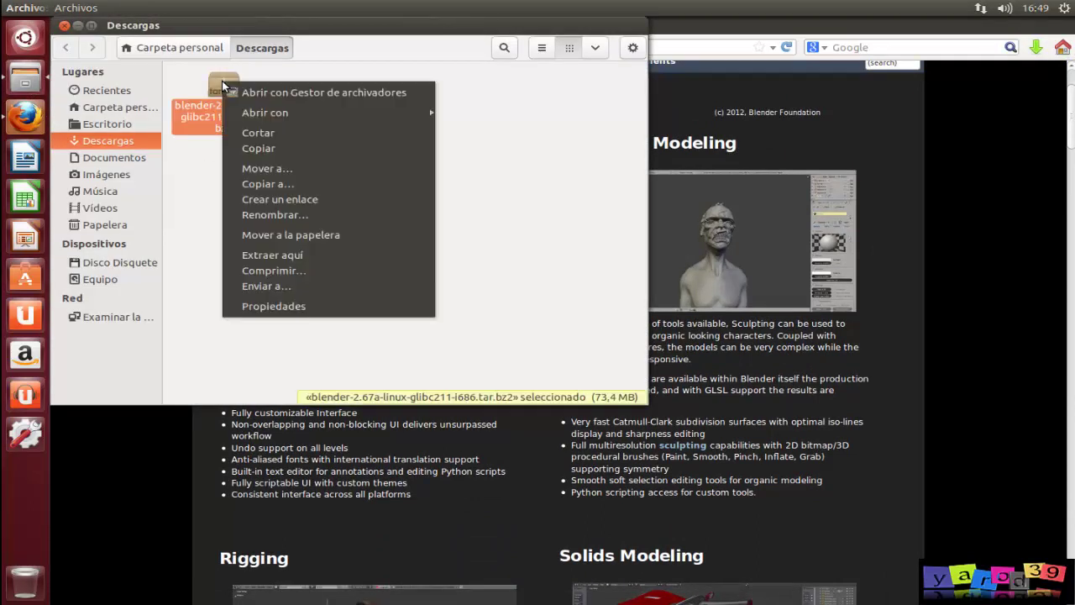
left_click(274, 254)
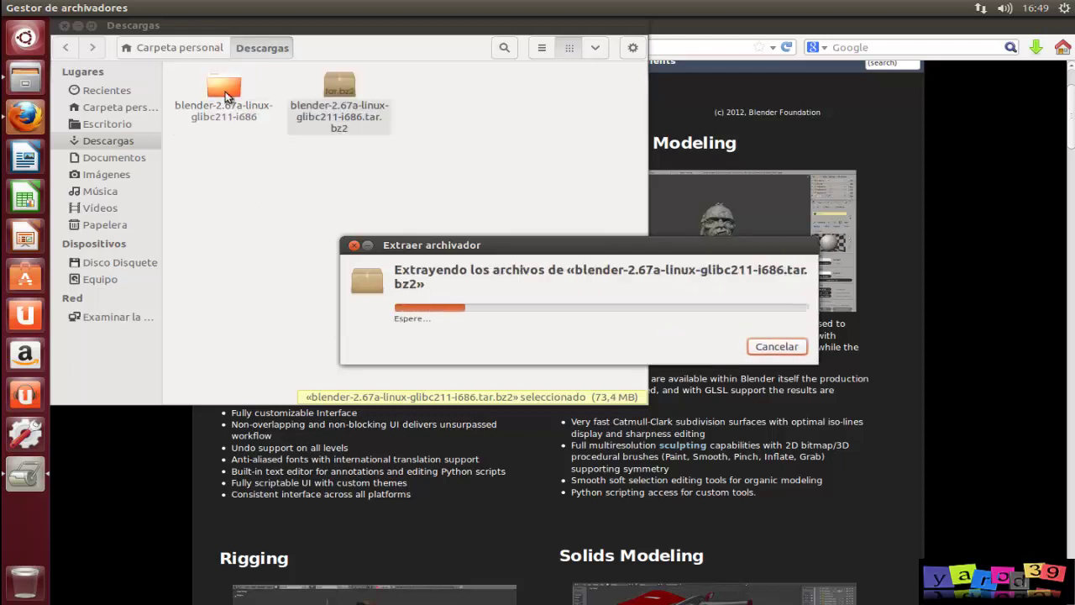
Open the extracted blender-2.67a-linux-glibc211-i686 folder and run the blender program.
double_click(226, 94)
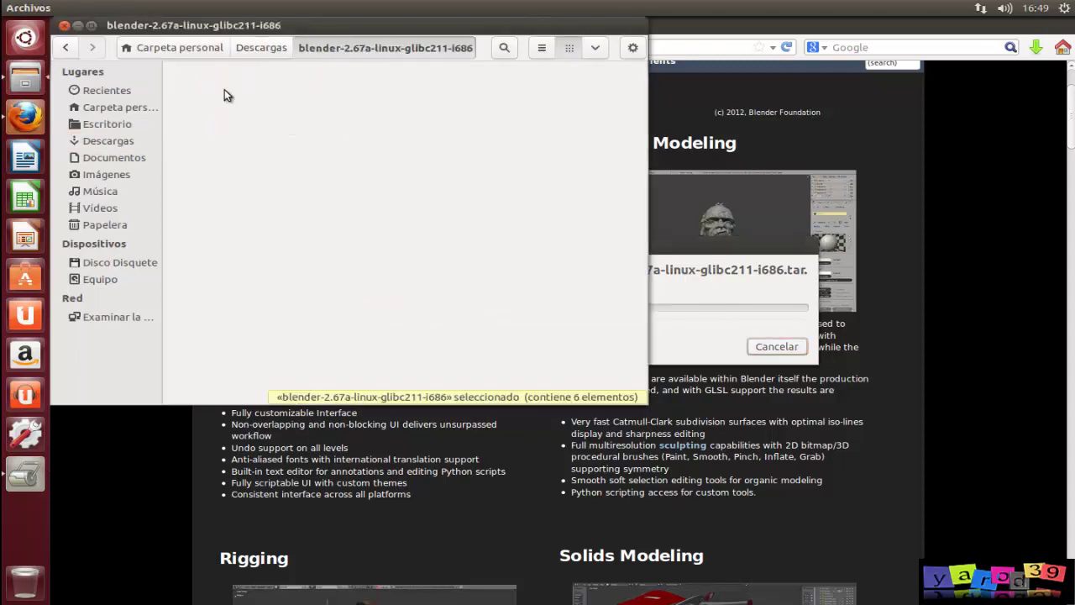
double_click(224, 90)
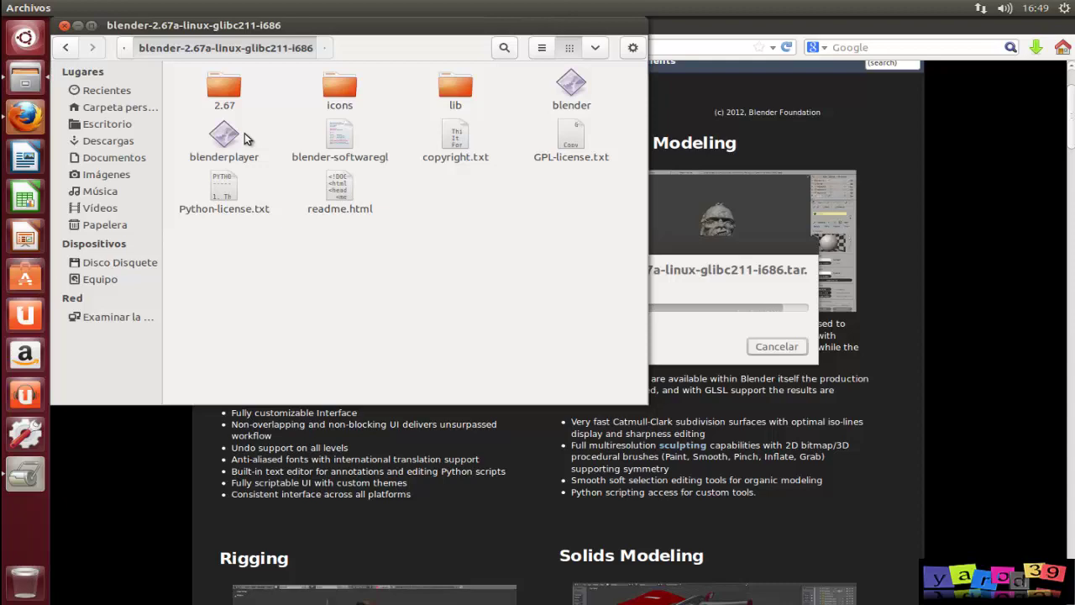
left_click(250, 142)
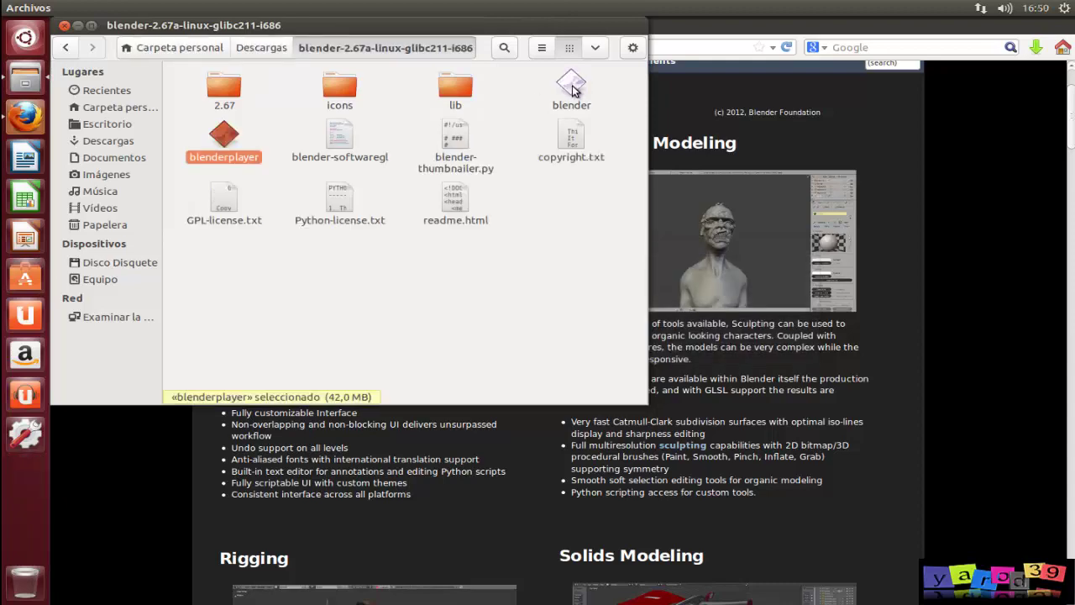
double_click(571, 88)
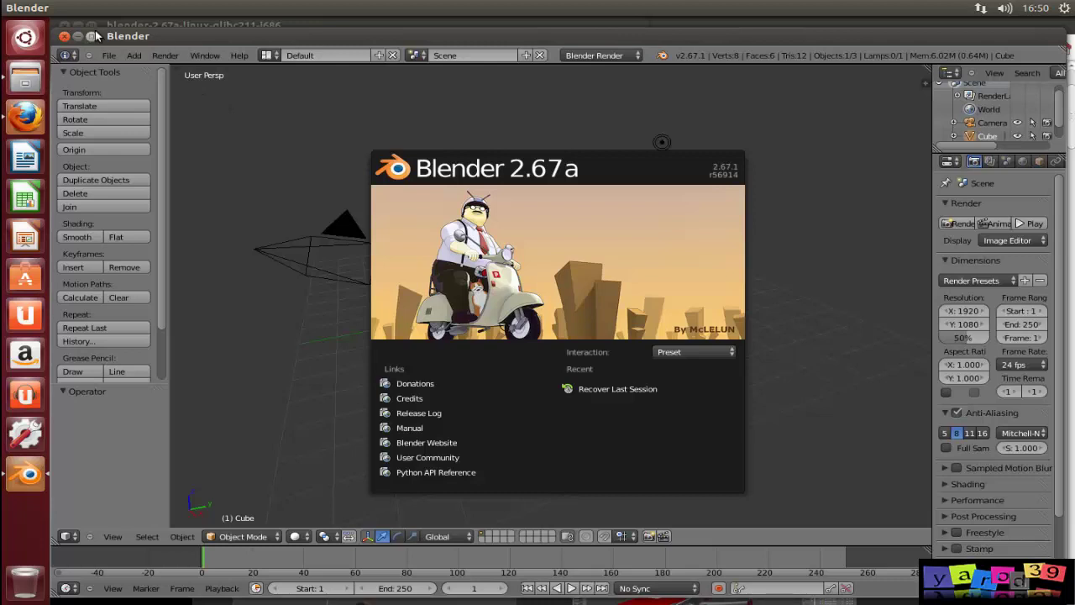
Maximise the Blender 2.67a window and choose 'Mantener en el lanzador' for its launcher icon.
left_click(91, 36)
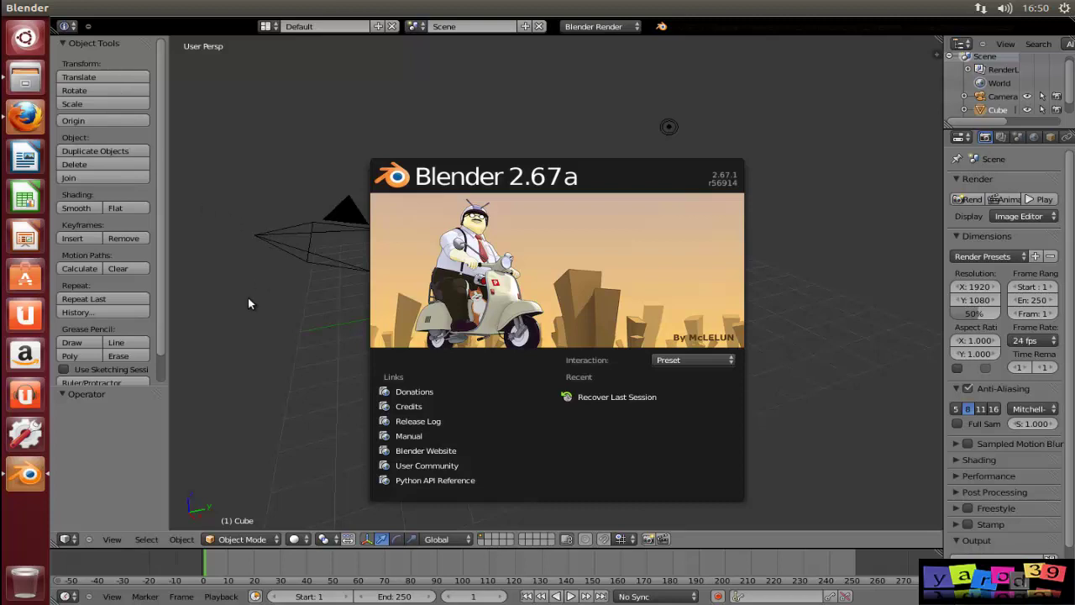
right_click(30, 476)
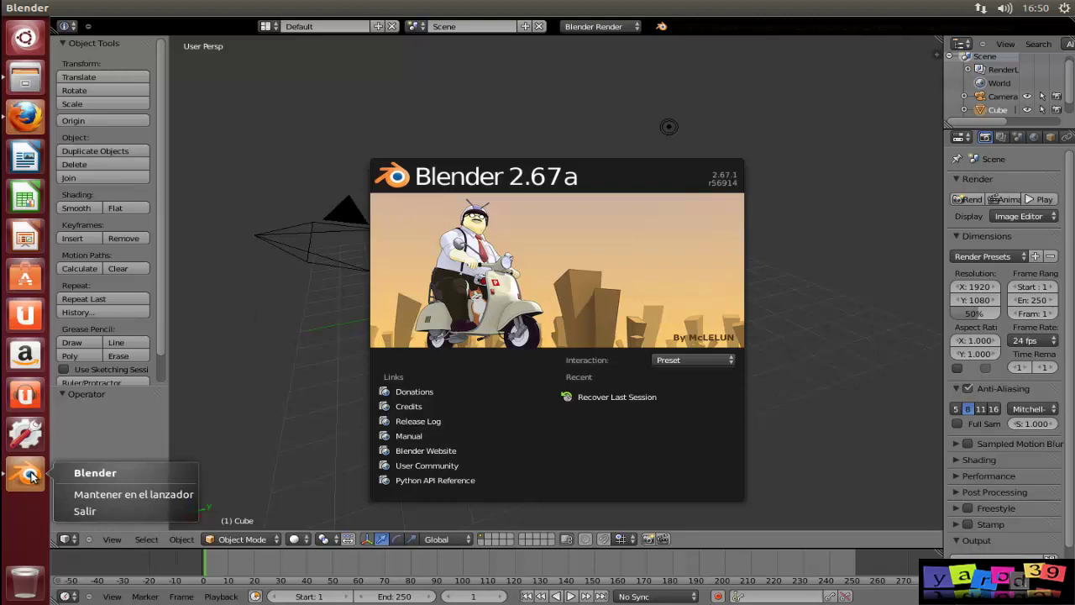
left_click(98, 493)
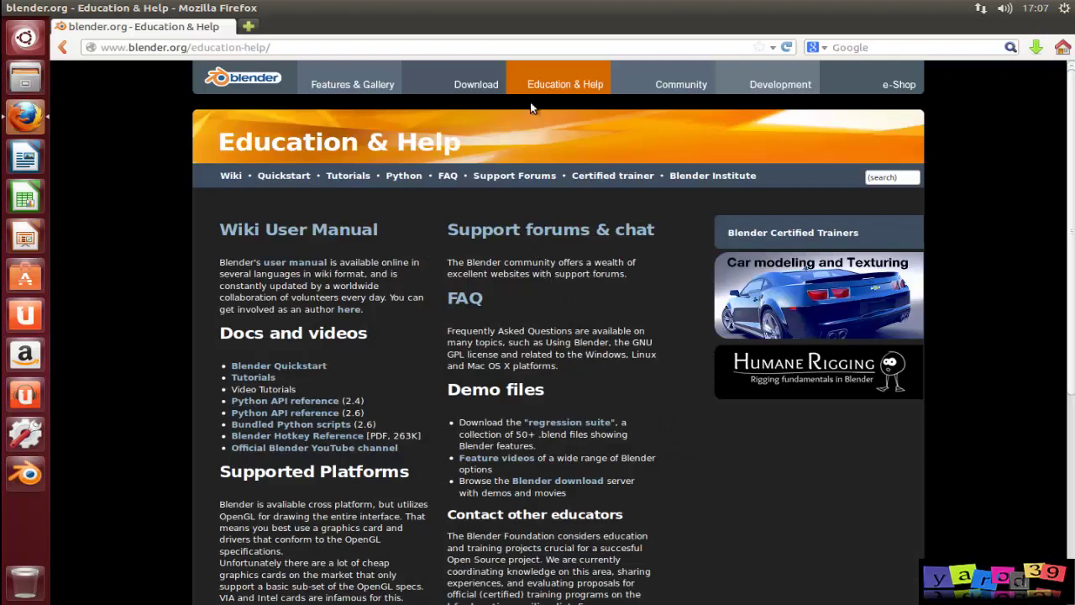
Open the Wiki User Manual in a new tab and switch its language to Spanish.
left_click(287, 263)
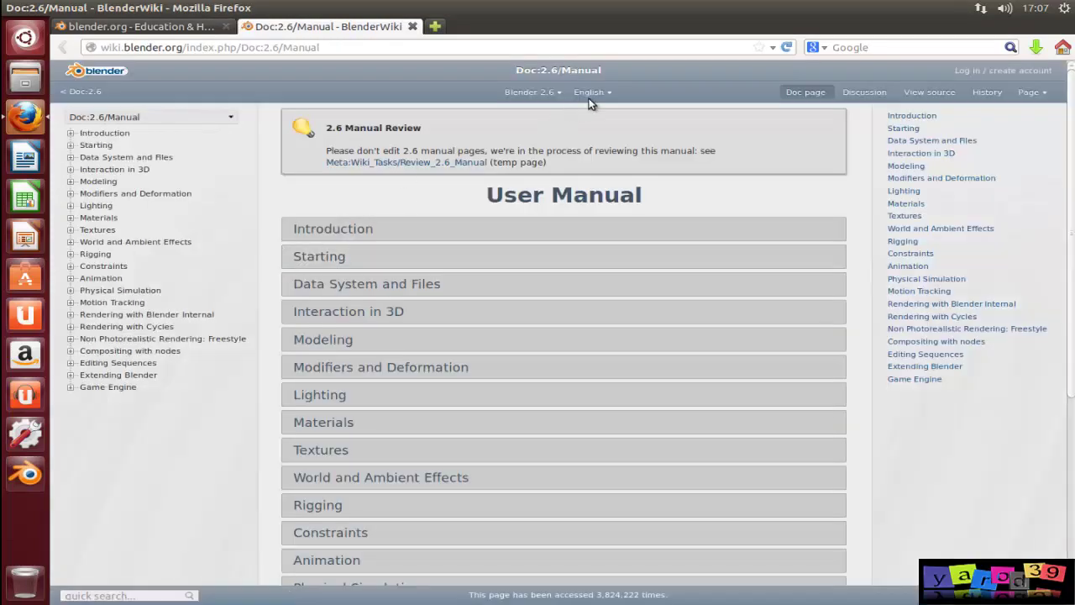
left_click(596, 97)
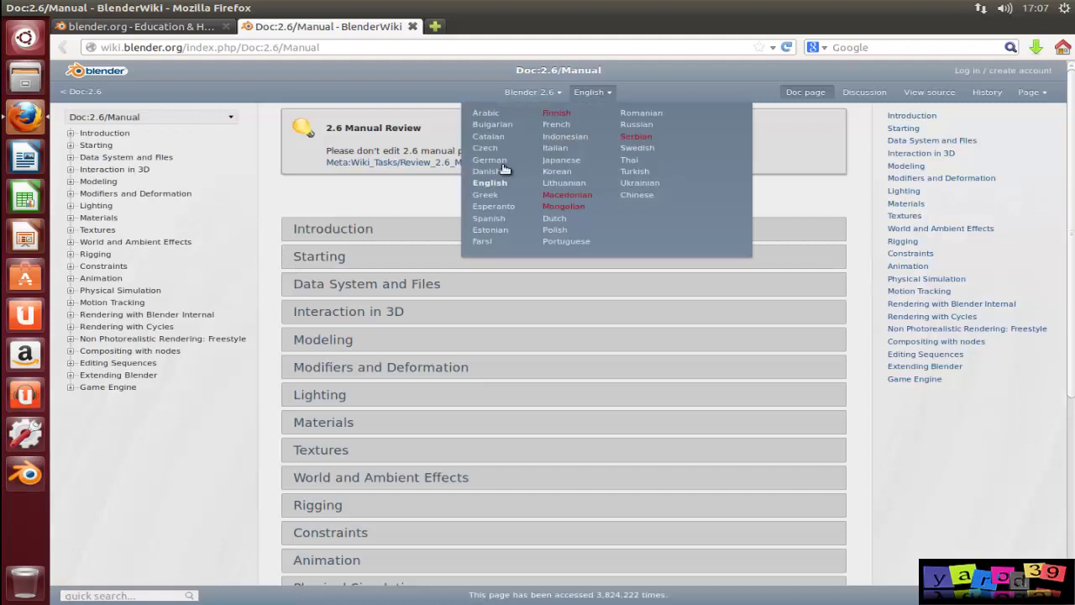
left_click(488, 219)
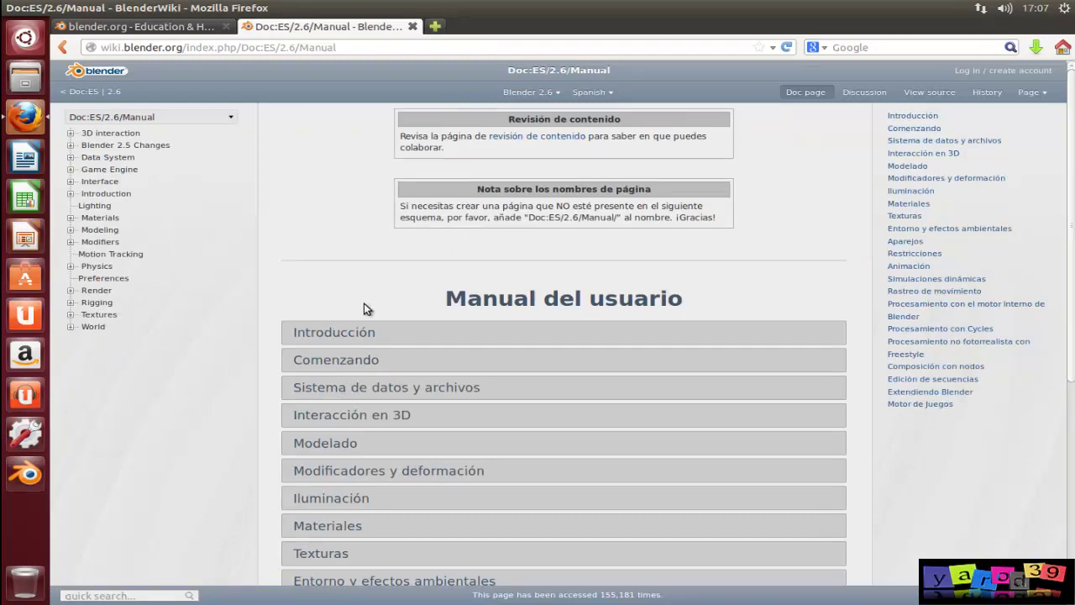
Navigate the Spanish manual to 3D interaction › Keyboard and Mouse › Basics (Grab/Move).
left_click(357, 332)
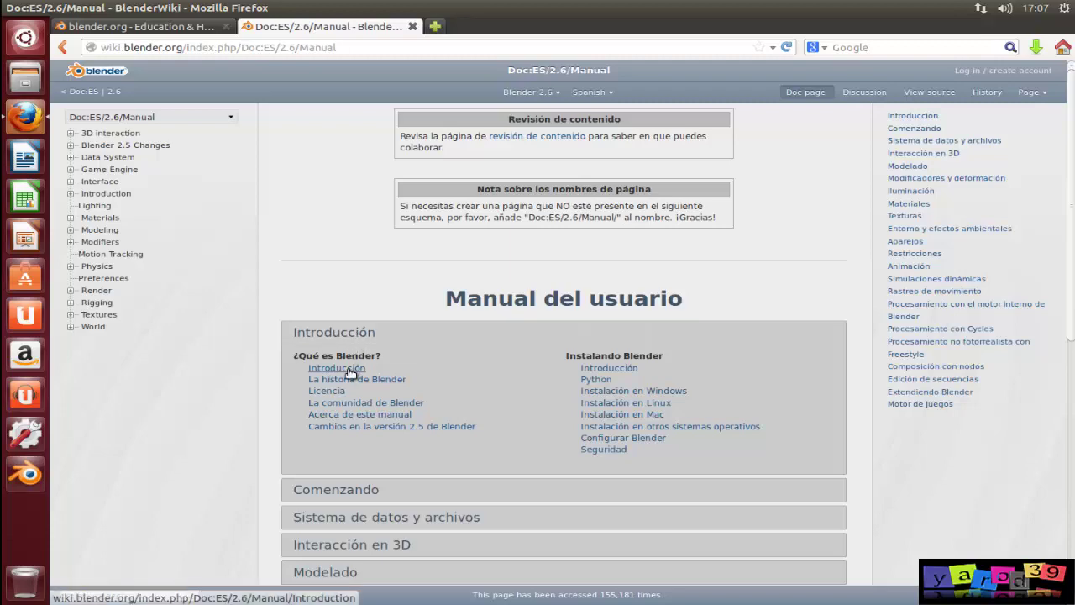
left_click(350, 372)
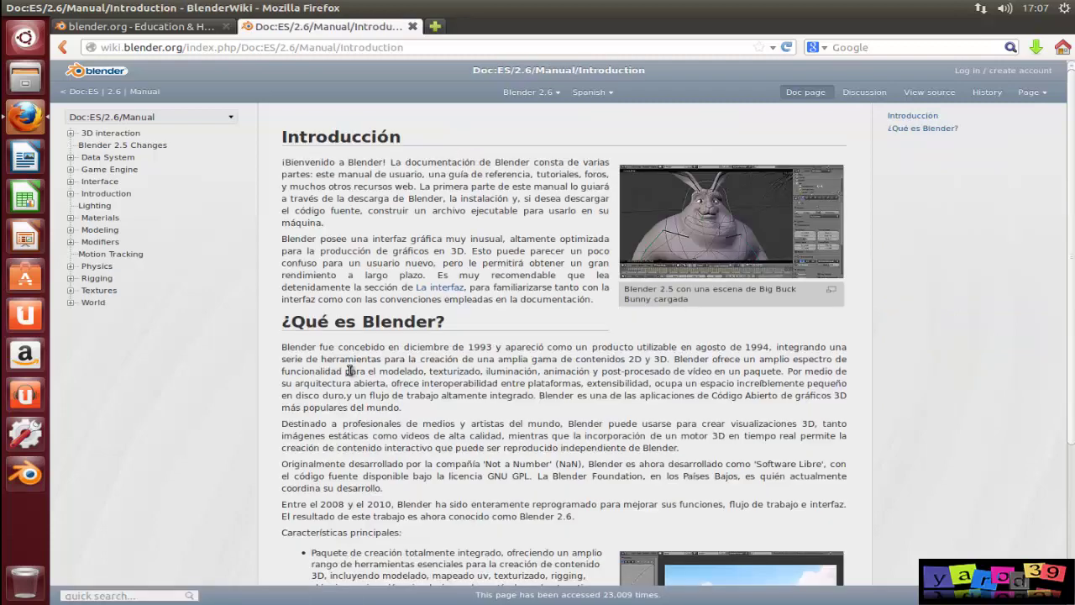
scroll(348, 361, "down", 5)
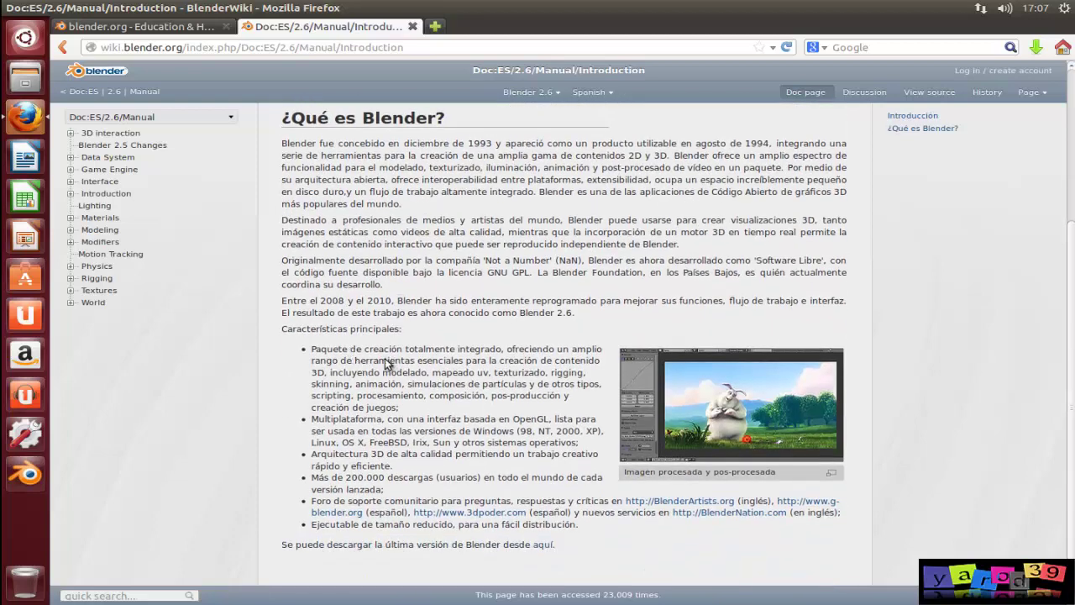
left_click(118, 135)
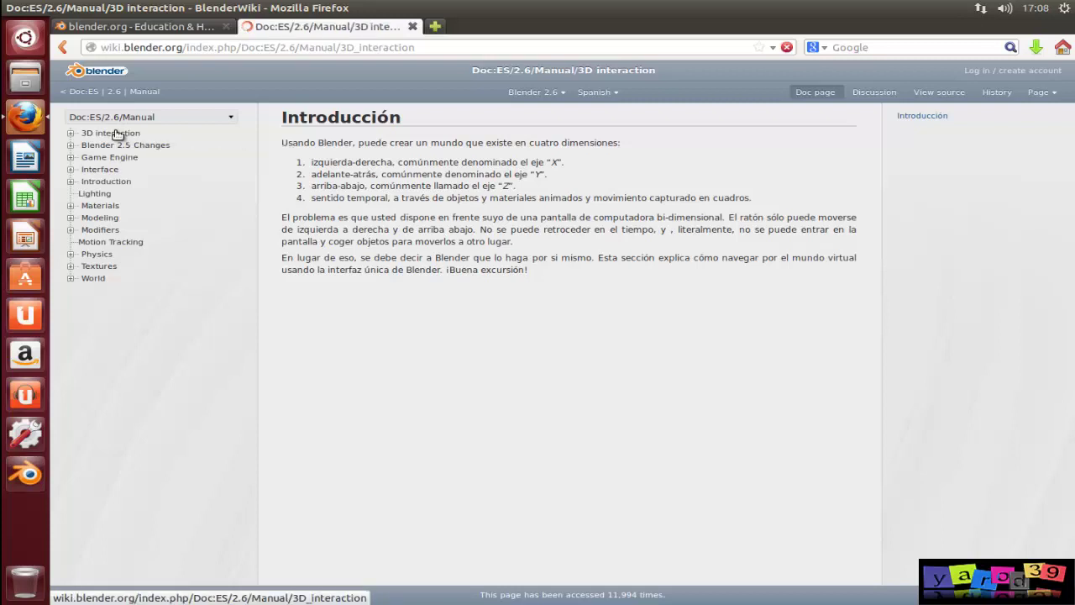
left_click(71, 133)
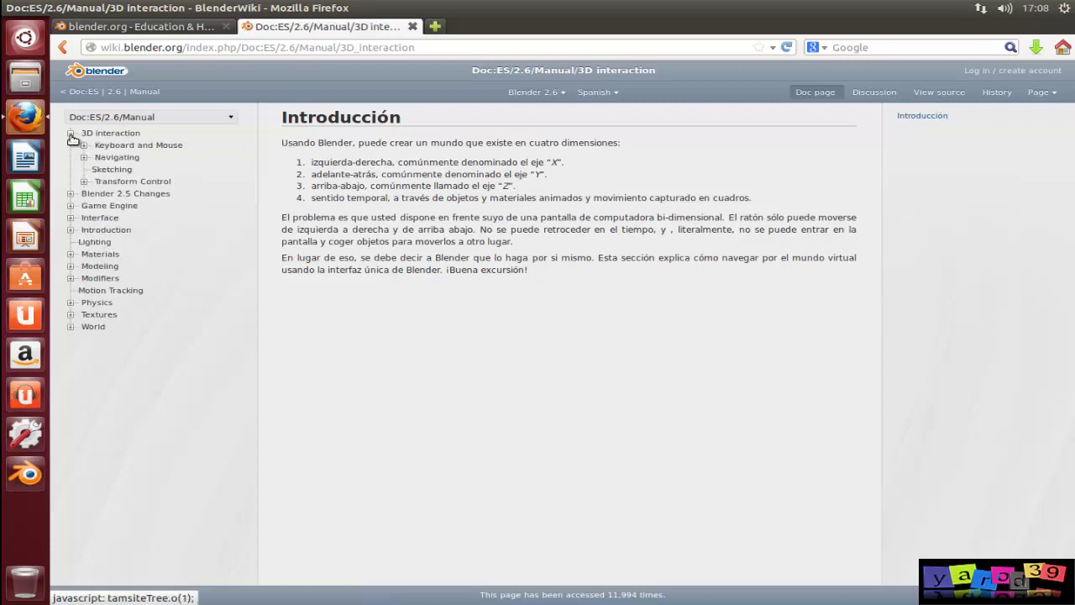
left_click(84, 149)
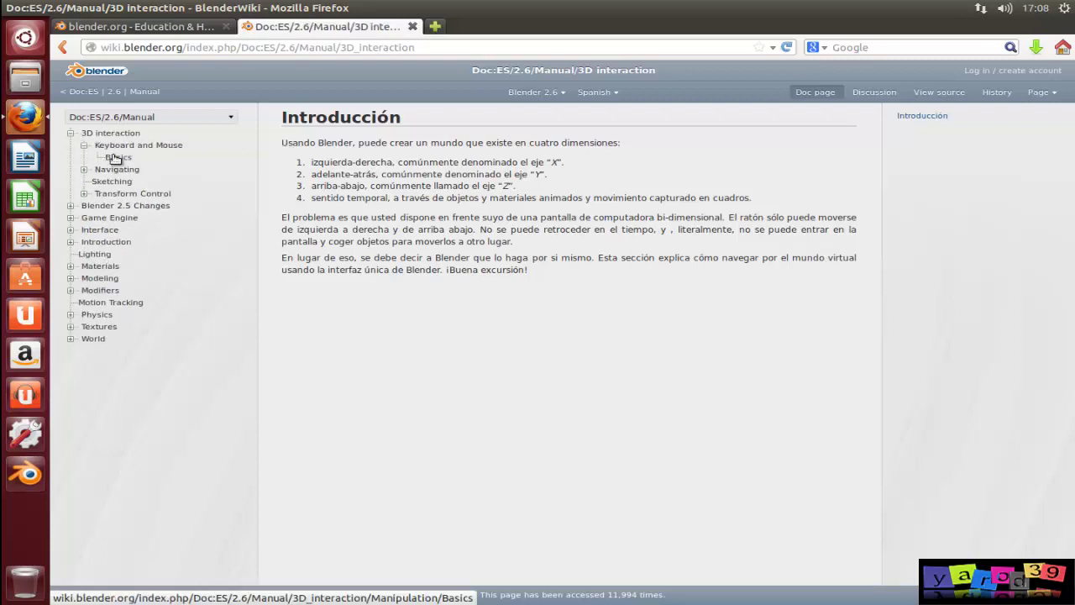
left_click(114, 159)
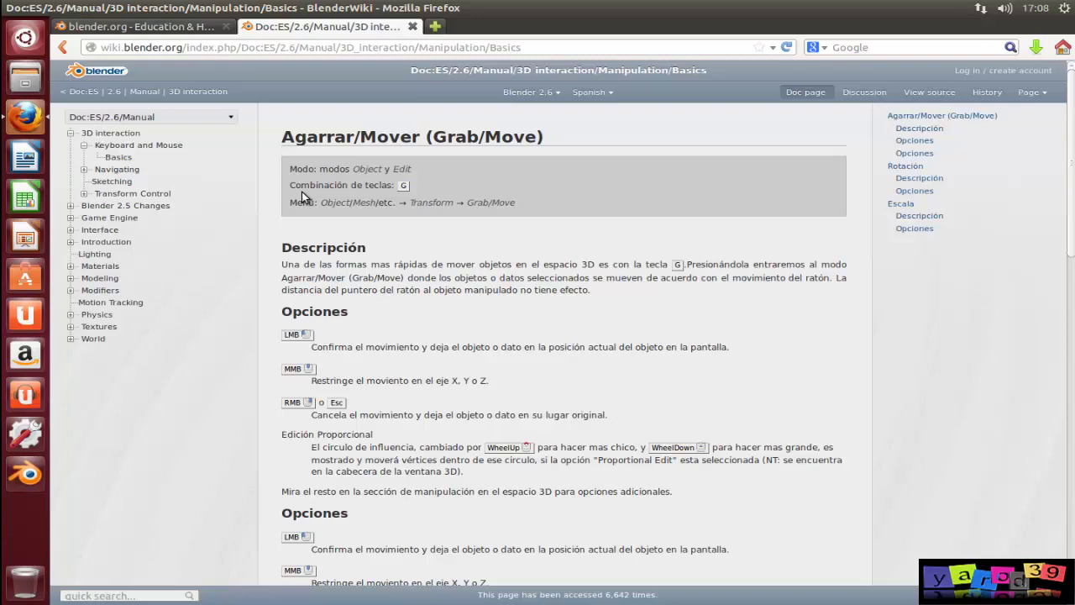
Scroll through the Rotación and Escala sections, then return to the 3D interaction page in the sidebar.
scroll(303, 195, "down", 2)
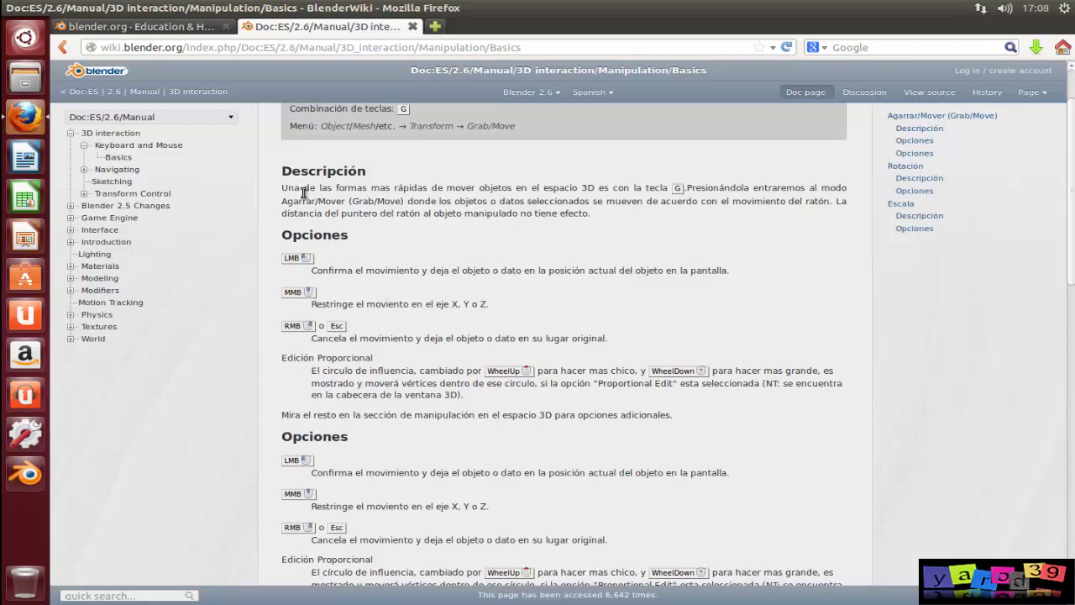
scroll(302, 192, "up", 2)
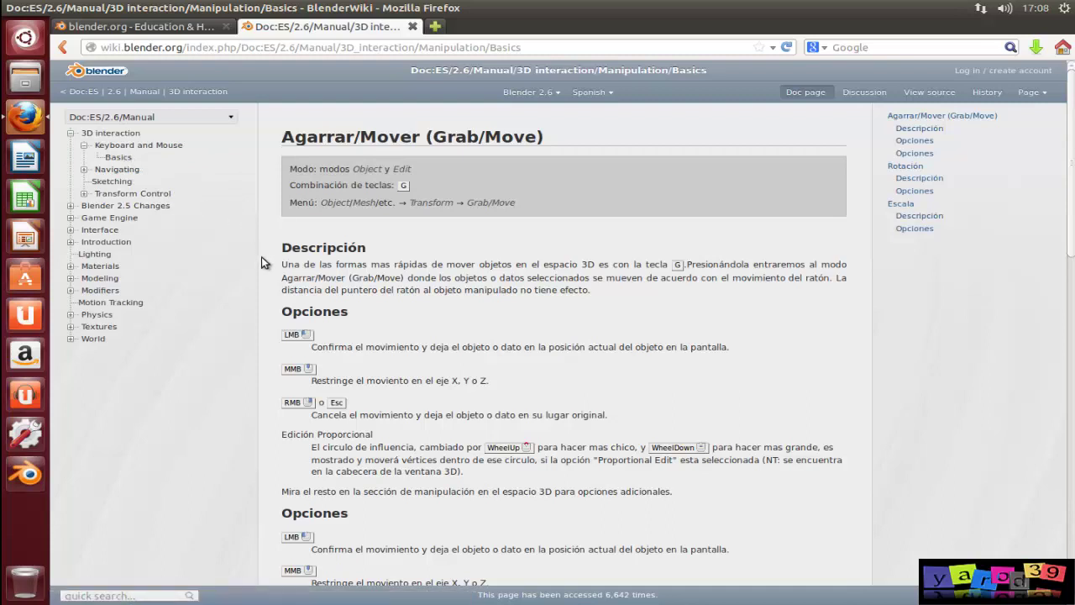
scroll(262, 263, "down", 3)
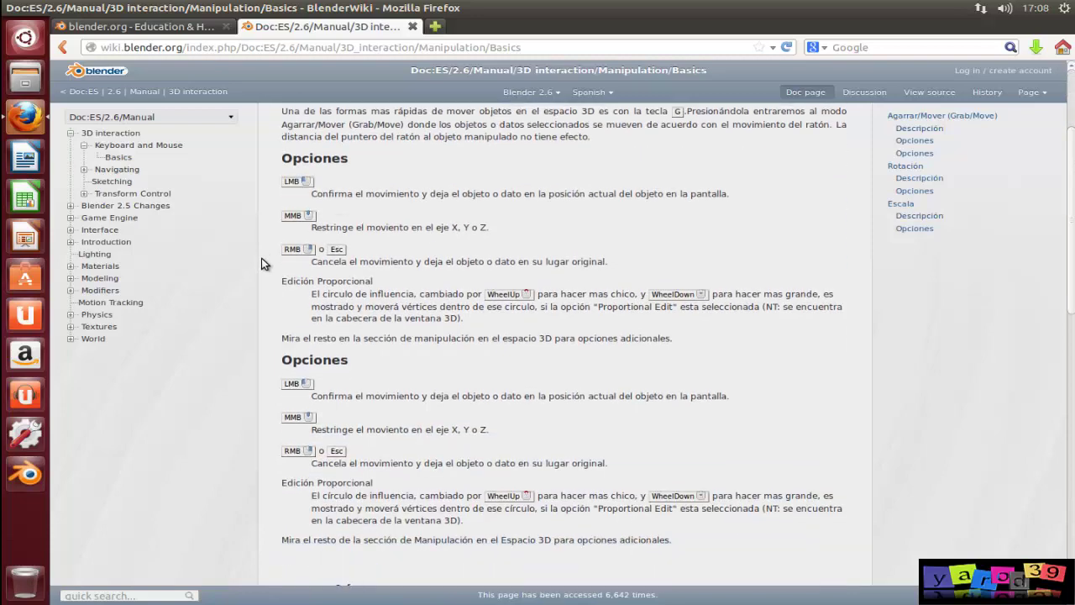
scroll(261, 259, "down", 5)
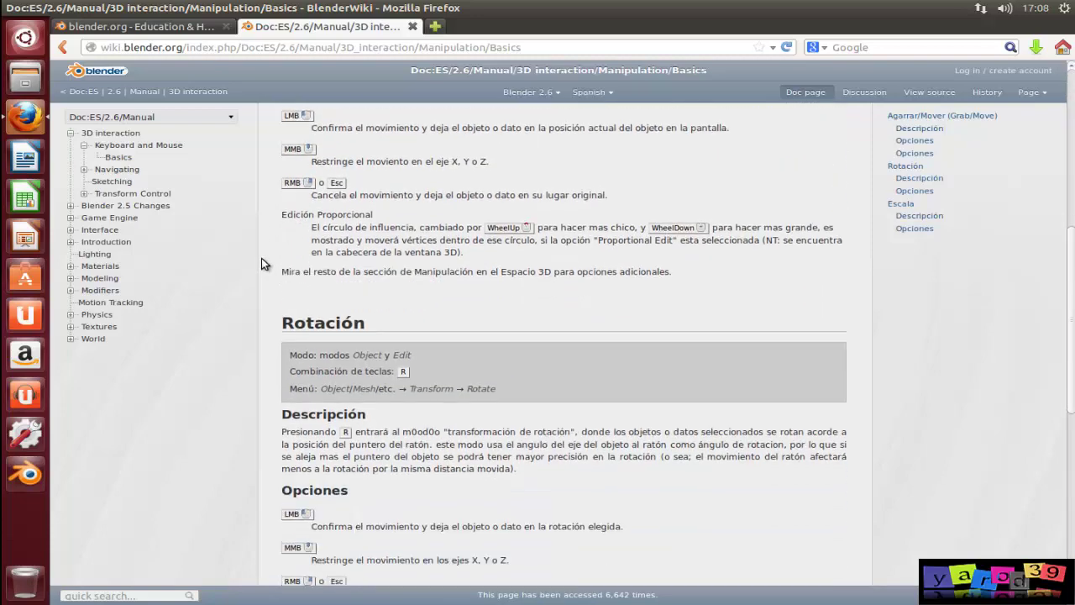
scroll(261, 260, "down", 2)
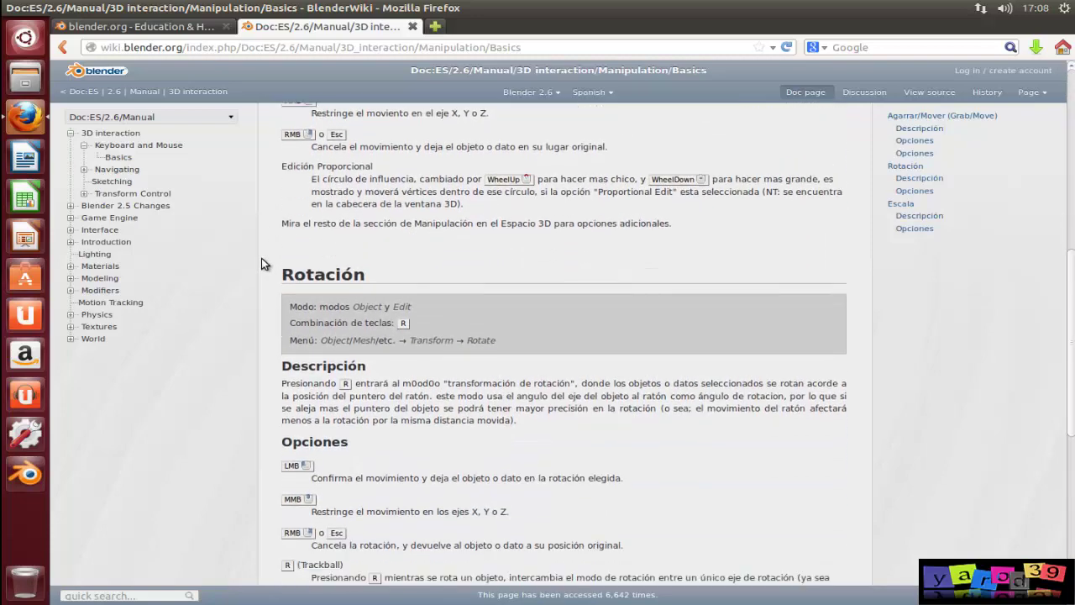
scroll(261, 263, "down", 3)
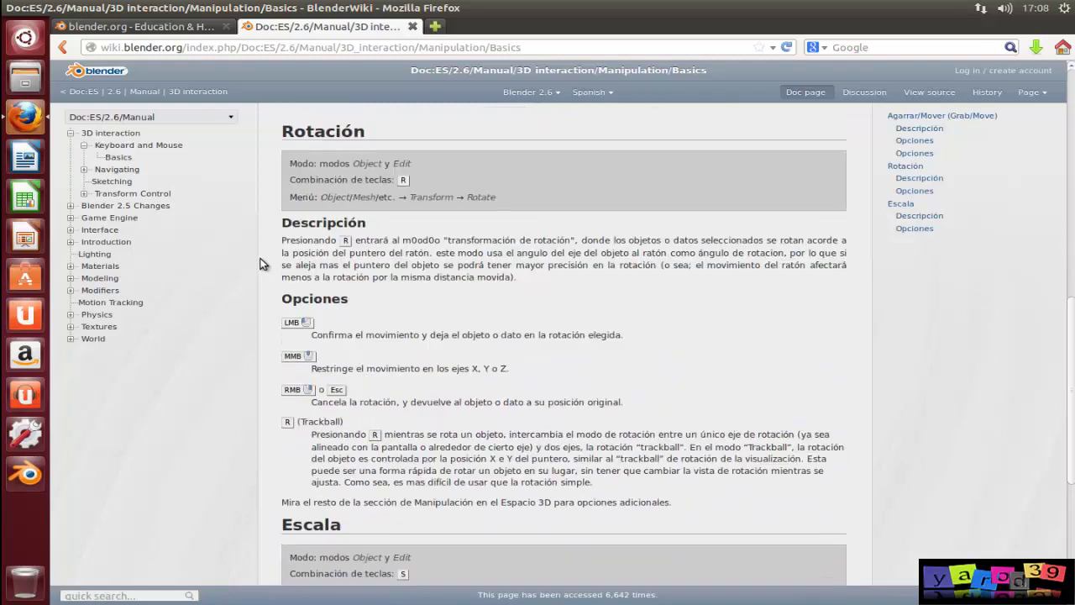
scroll(261, 264, "down", 4)
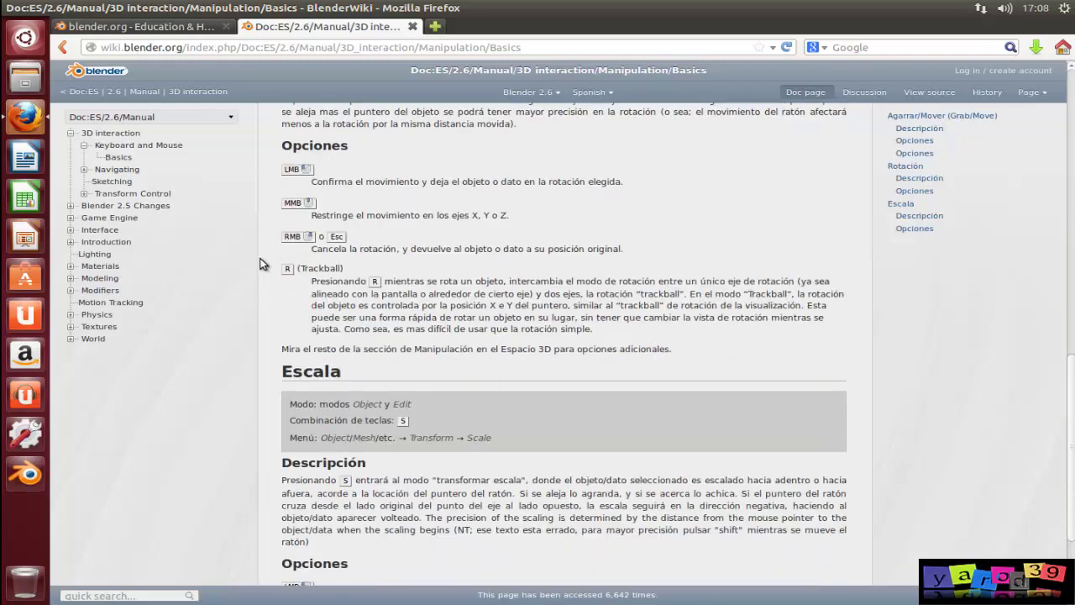
left_click(117, 134)
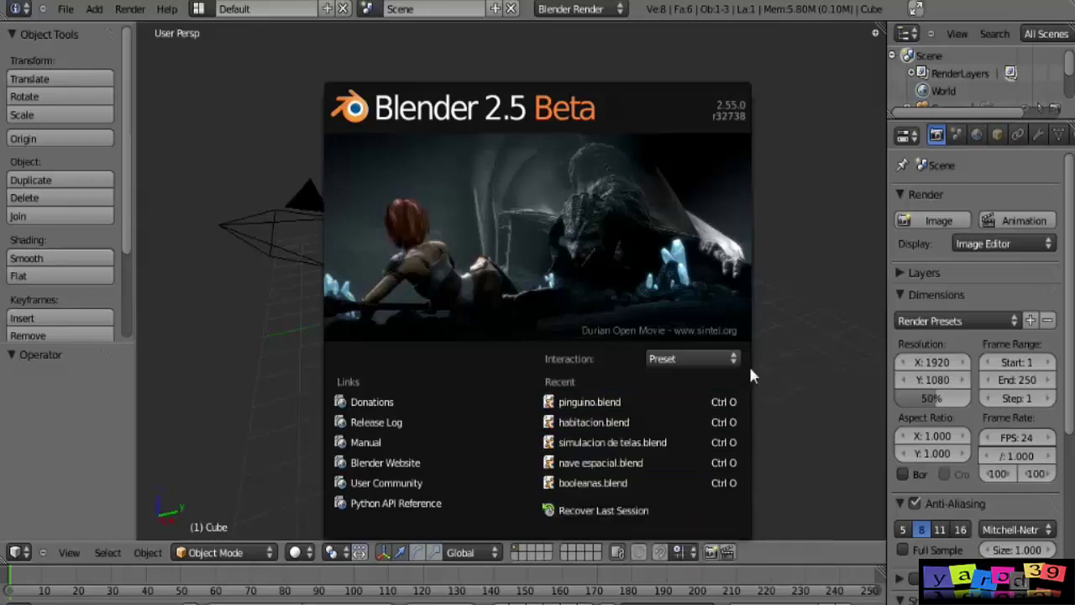
Choose the Blender (default) interaction preset on the splash, then close the splash.
left_click(728, 358)
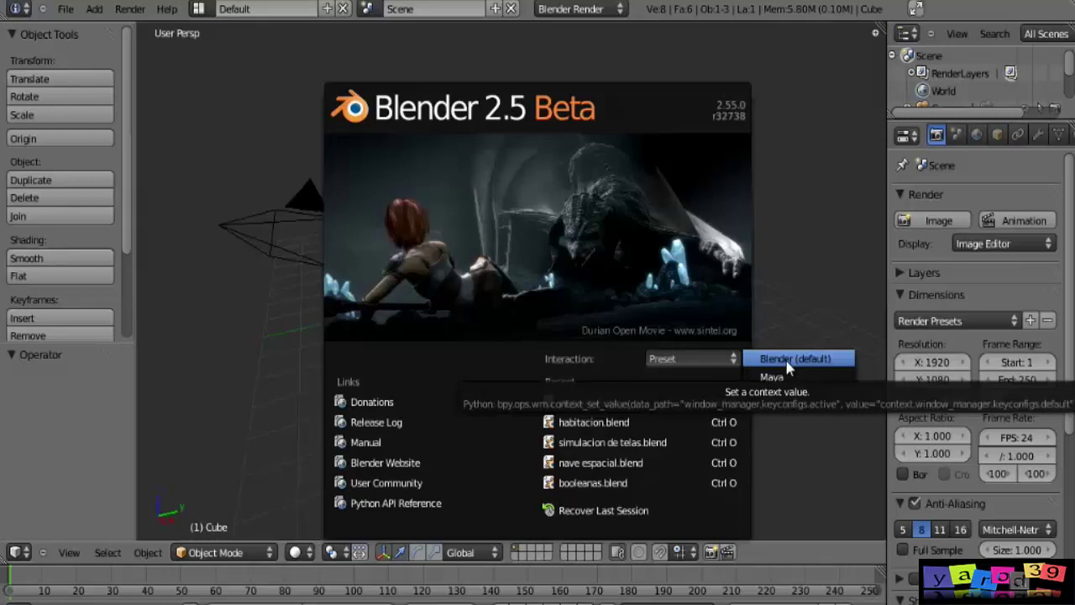
left_click(787, 362)
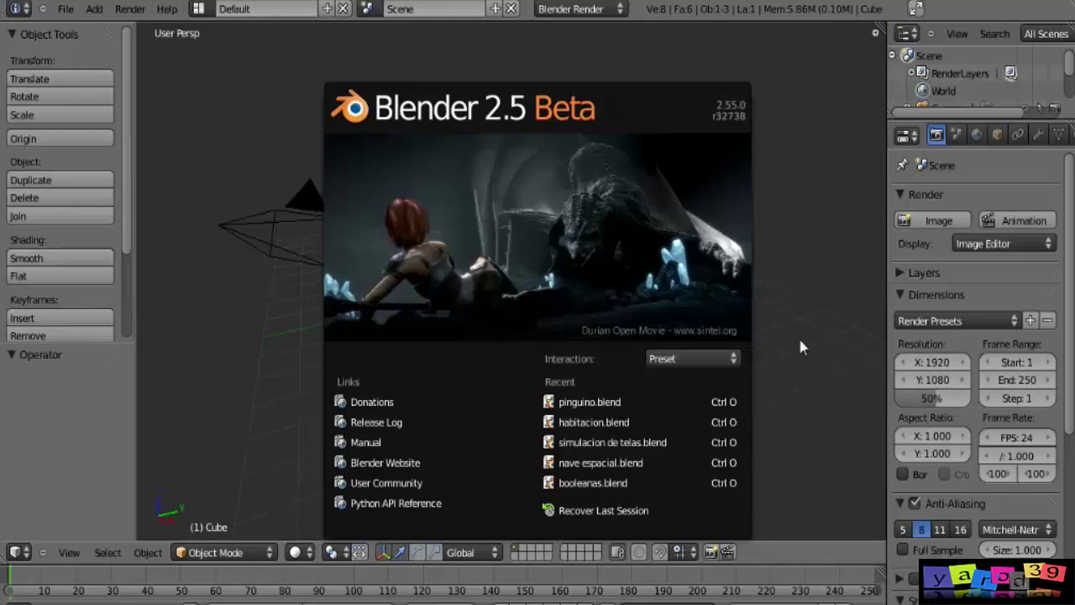
left_click(801, 344)
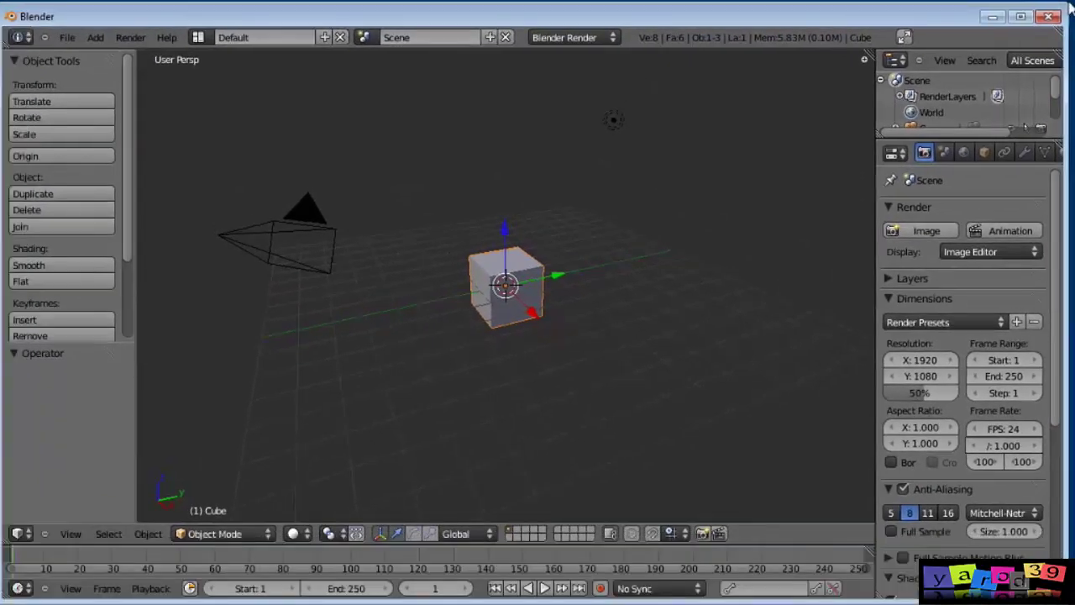
Restore the Blender window, maximize it again, then make it fullscreen.
left_click(1027, 11)
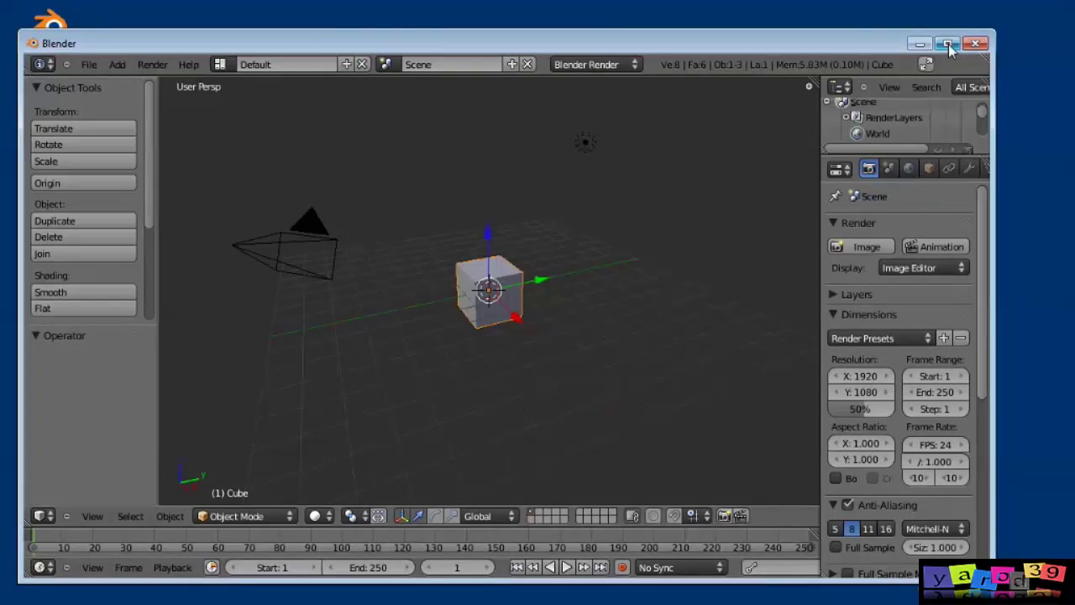
left_click(948, 45)
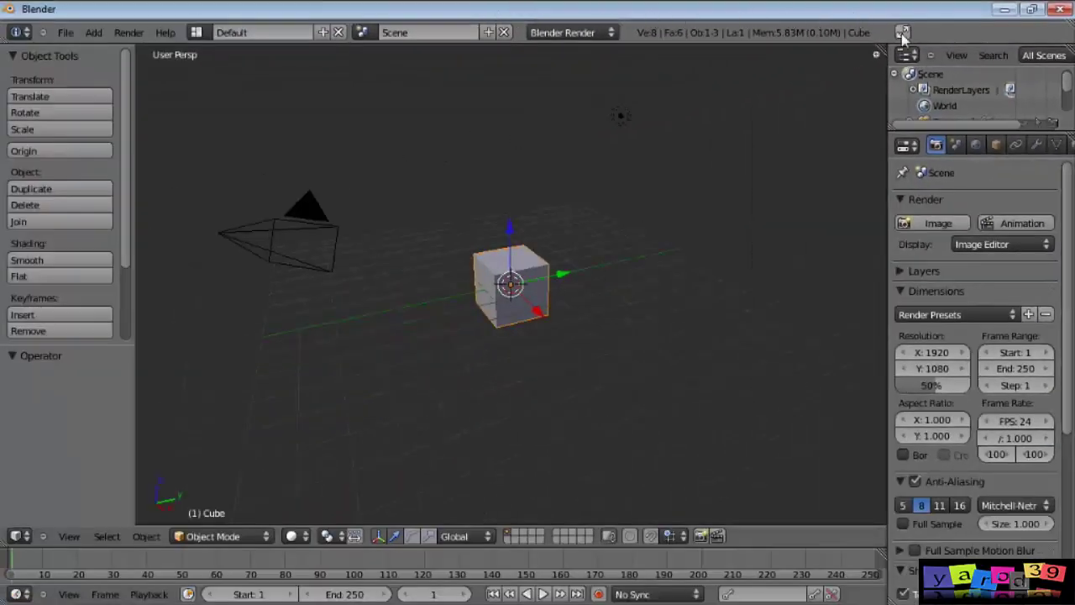
left_click(901, 33)
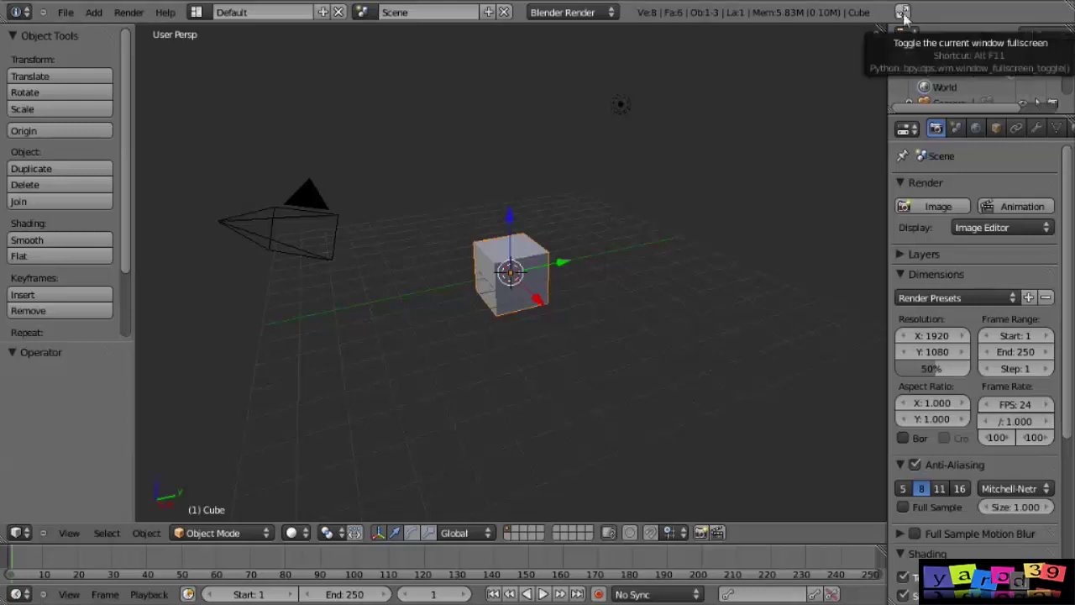
Leave fullscreen, un-maximize and move the window down, then return to fullscreen.
left_click(903, 13)
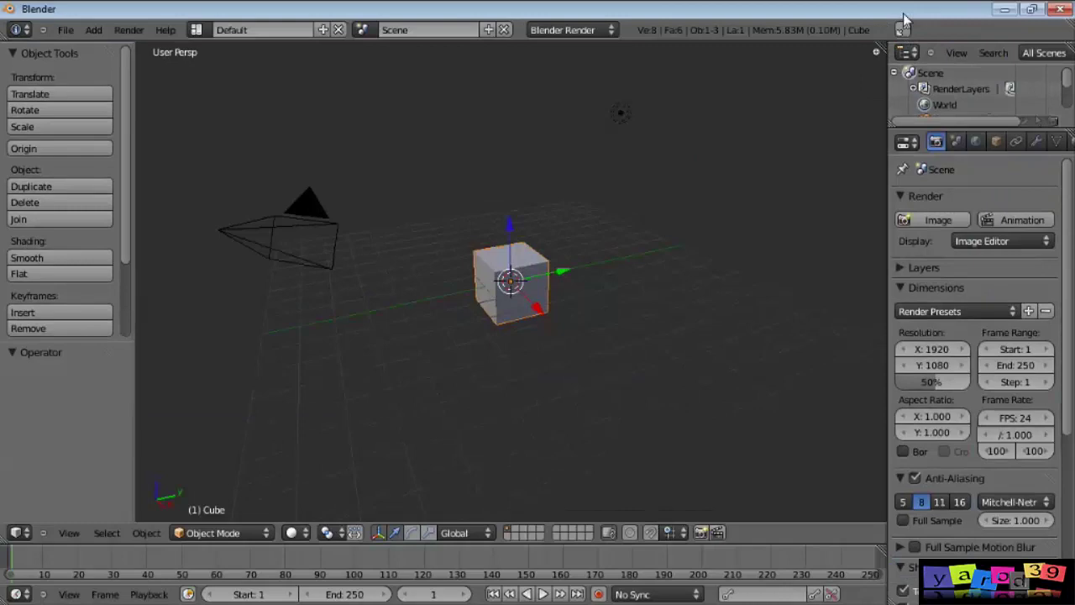
mouse_move(904, 18)
left_mouse_down()
mouse_move(895, 39)
mouse_move(874, 32)
left_mouse_up()
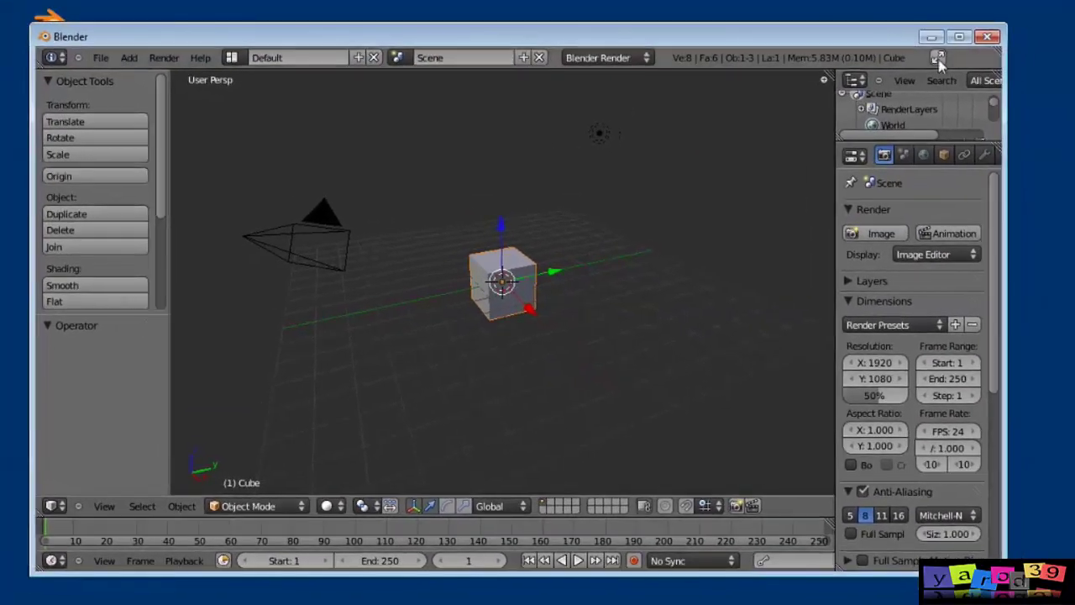
left_click(937, 59)
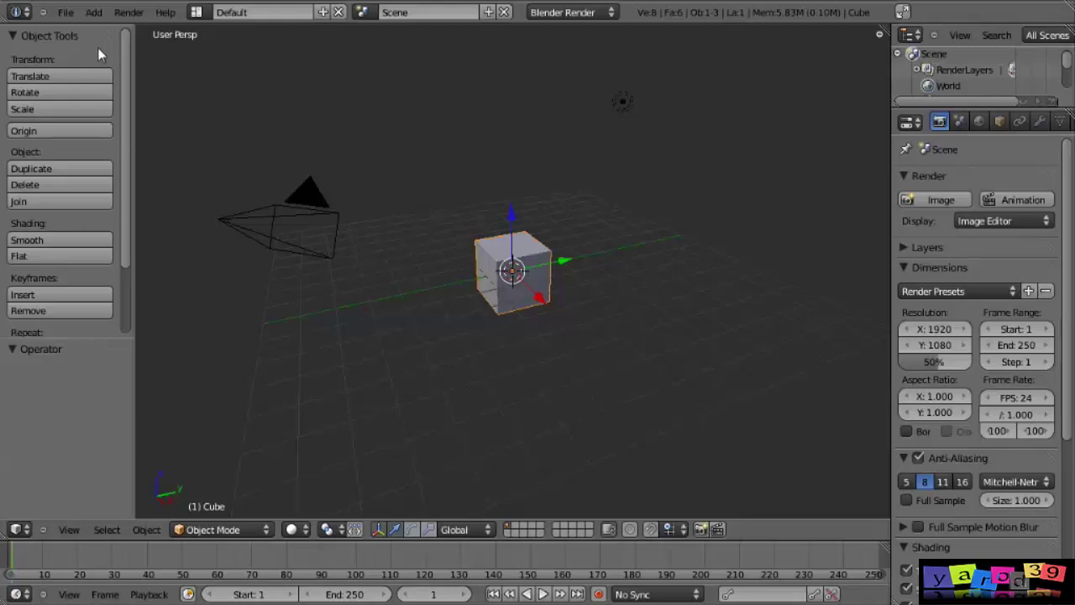
left_click(67, 14)
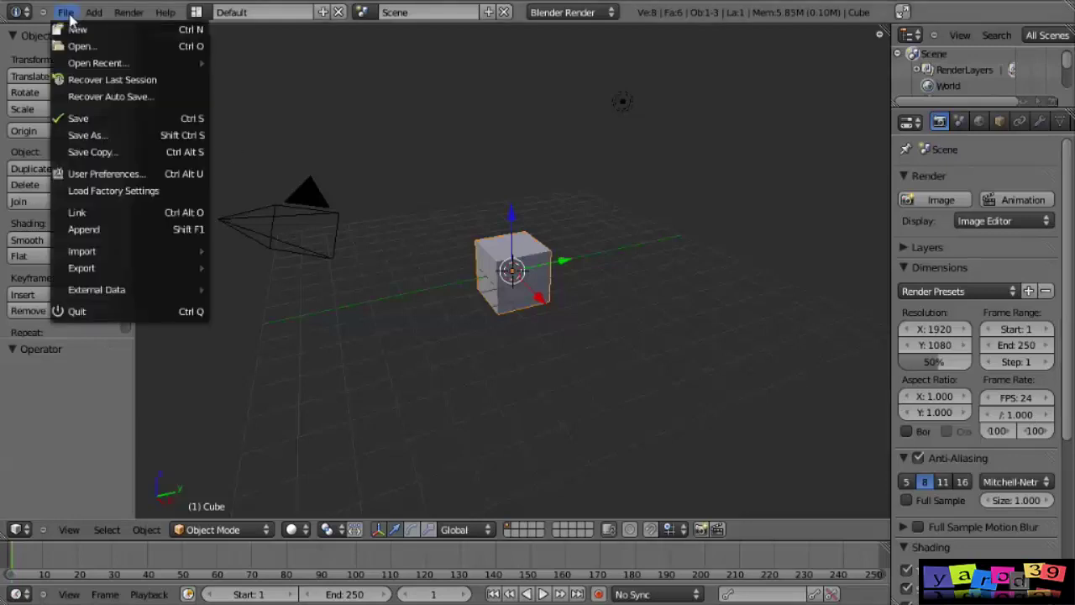
left_click(82, 137)
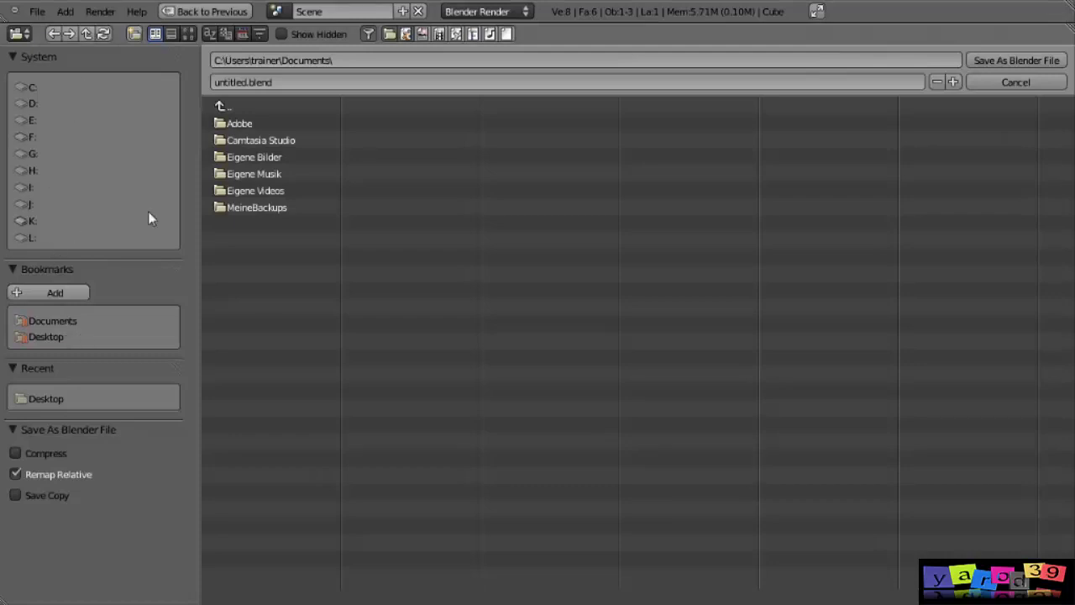
left_click(280, 83)
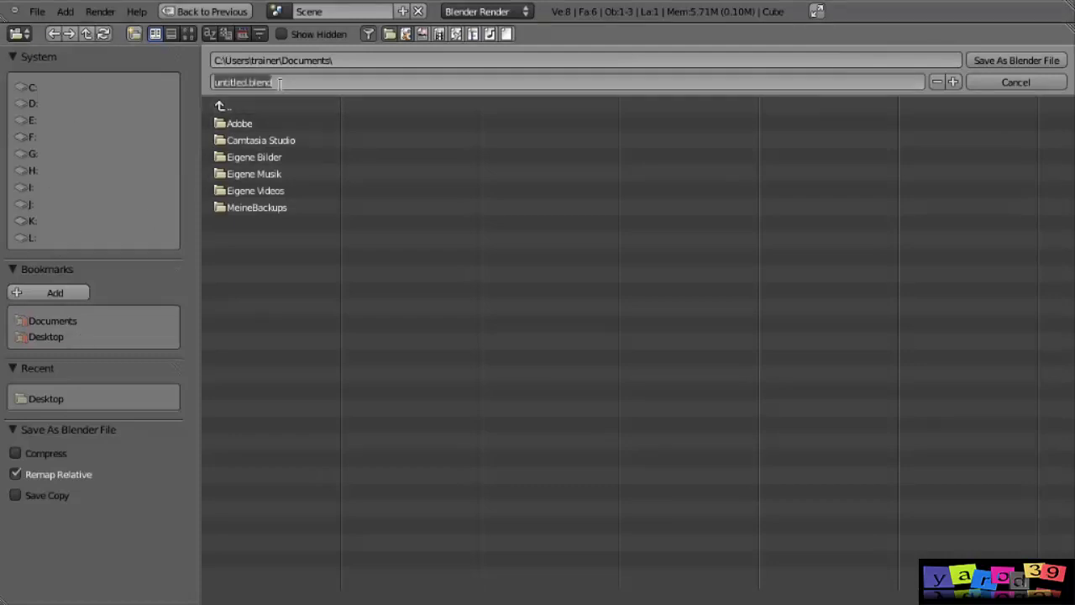
type("a")
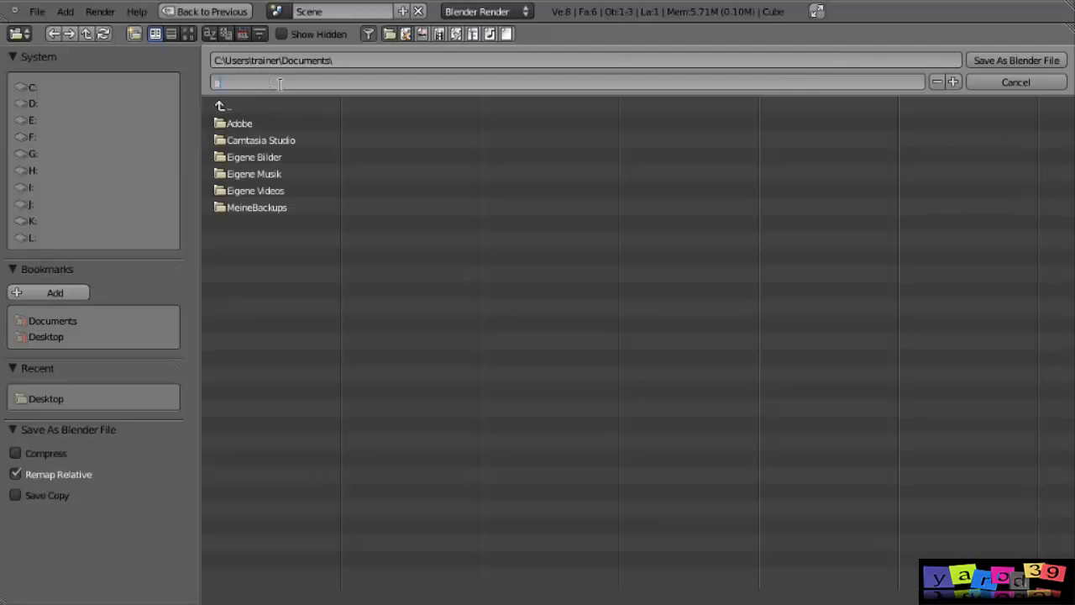
type("rchivo de ejempl")
type("o")
left_click(1024, 61)
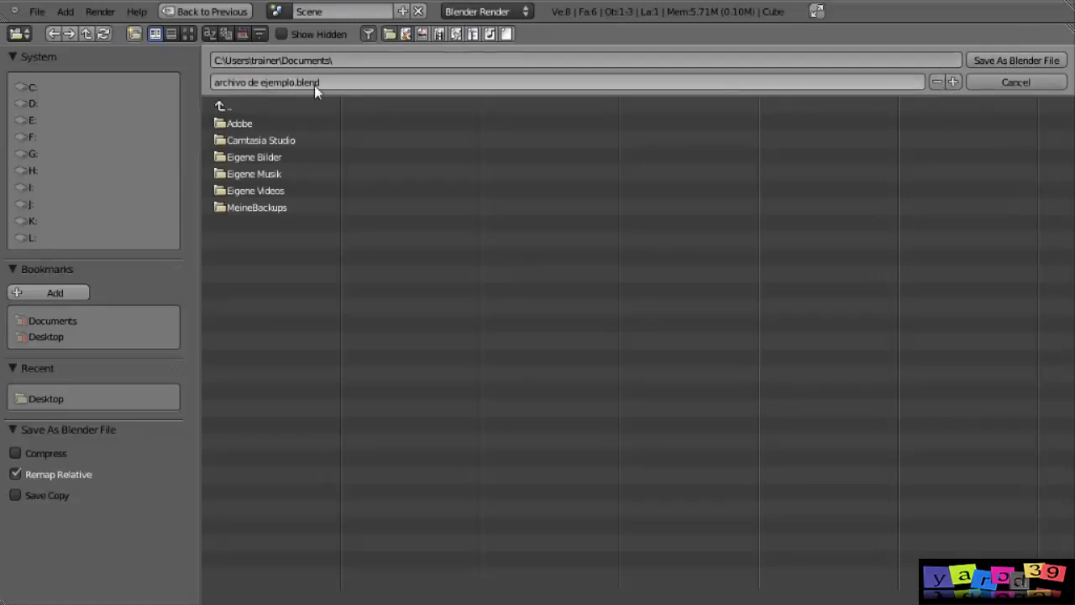
left_click(1013, 60)
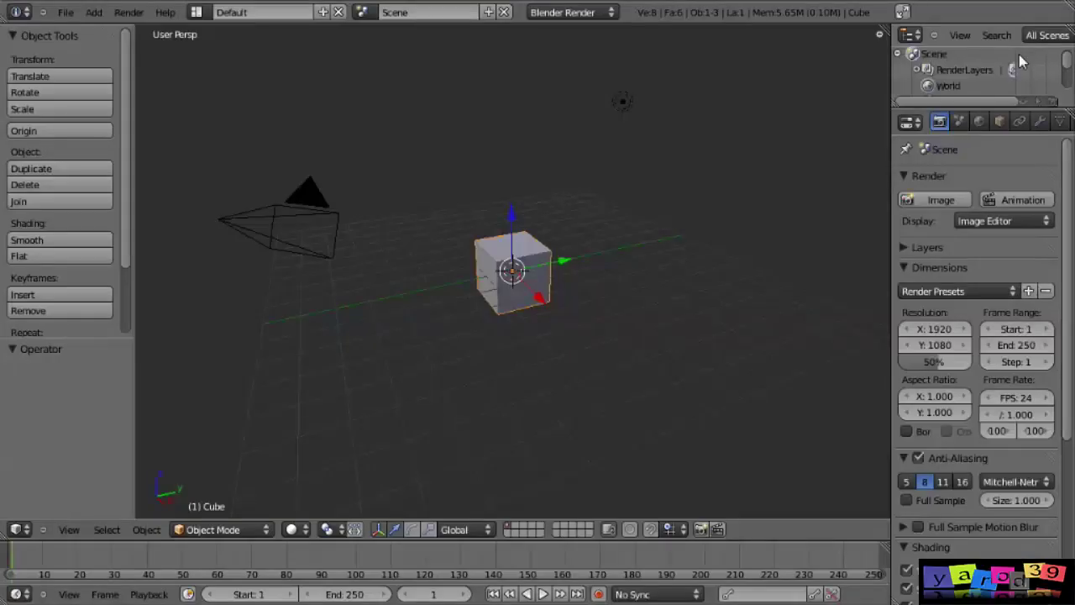
left_click(66, 12)
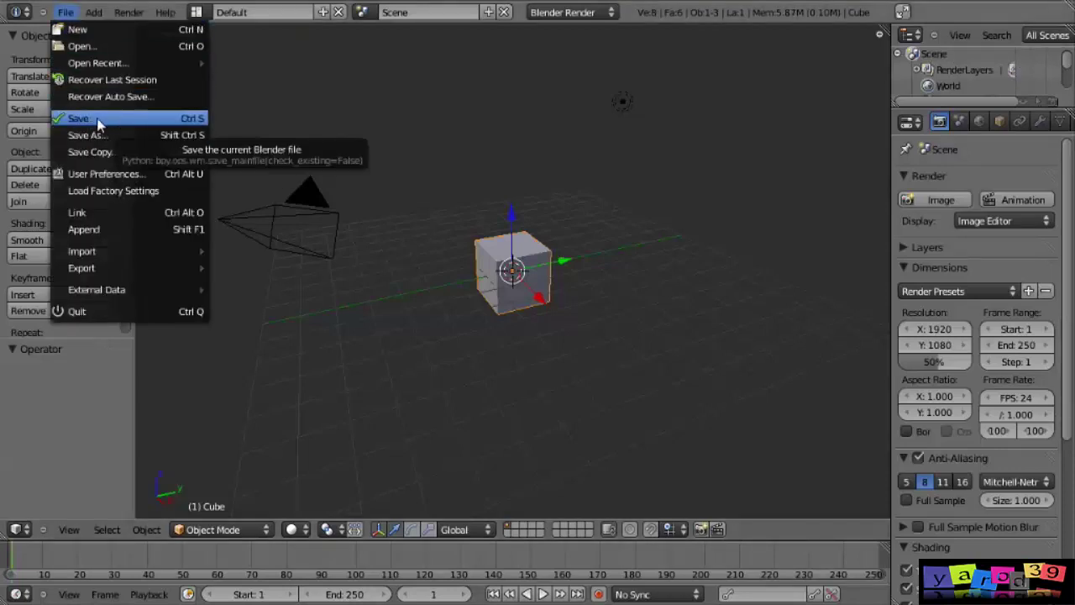
left_click(97, 120)
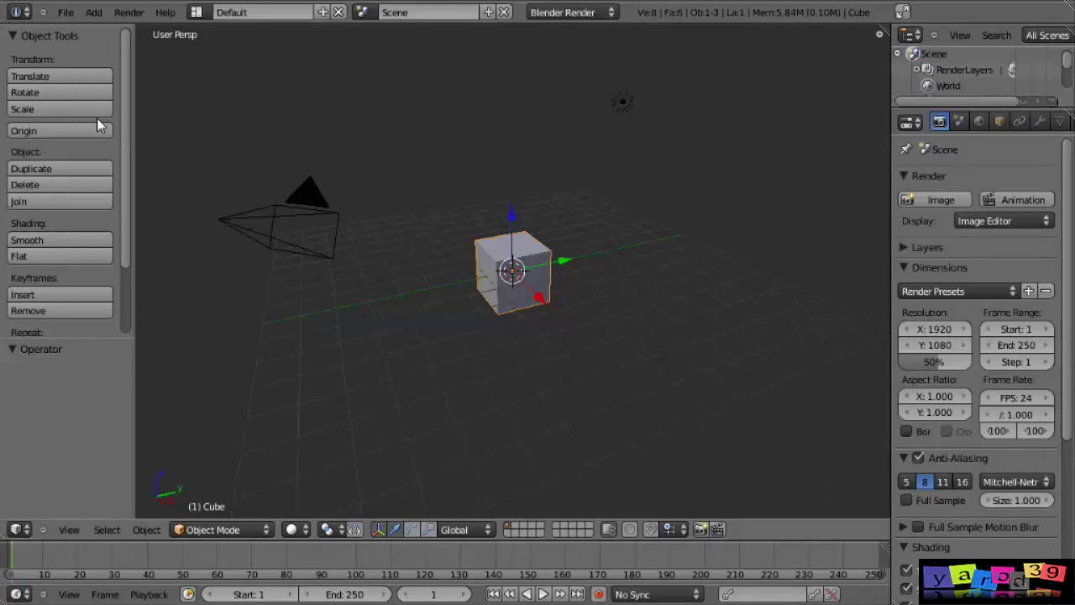
Open archivo de ejemplo.blend from the Documents folder through File > Open.
left_click(67, 13)
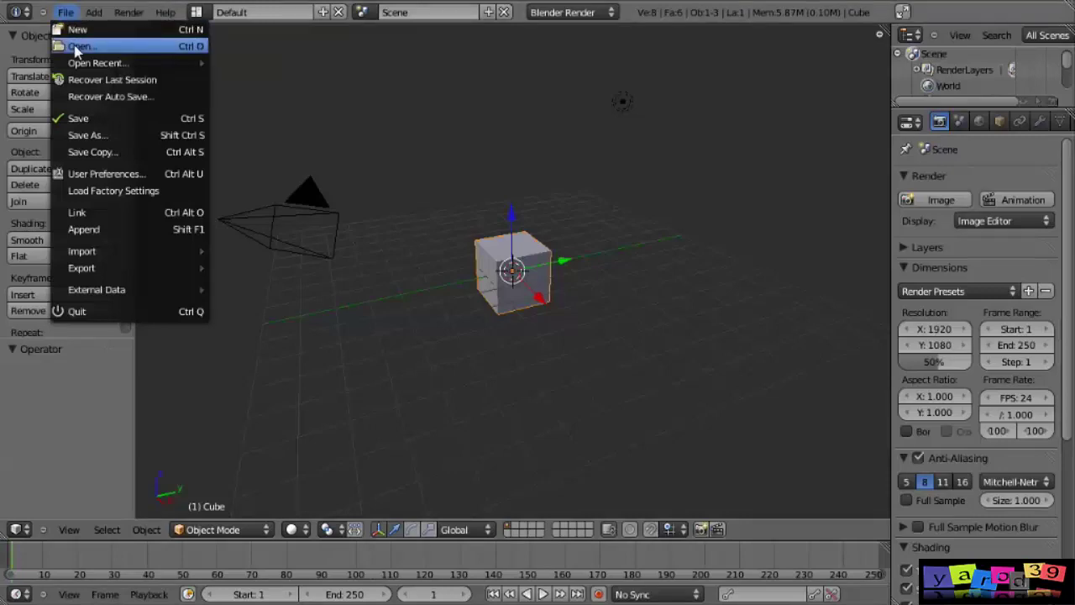
left_click(76, 47)
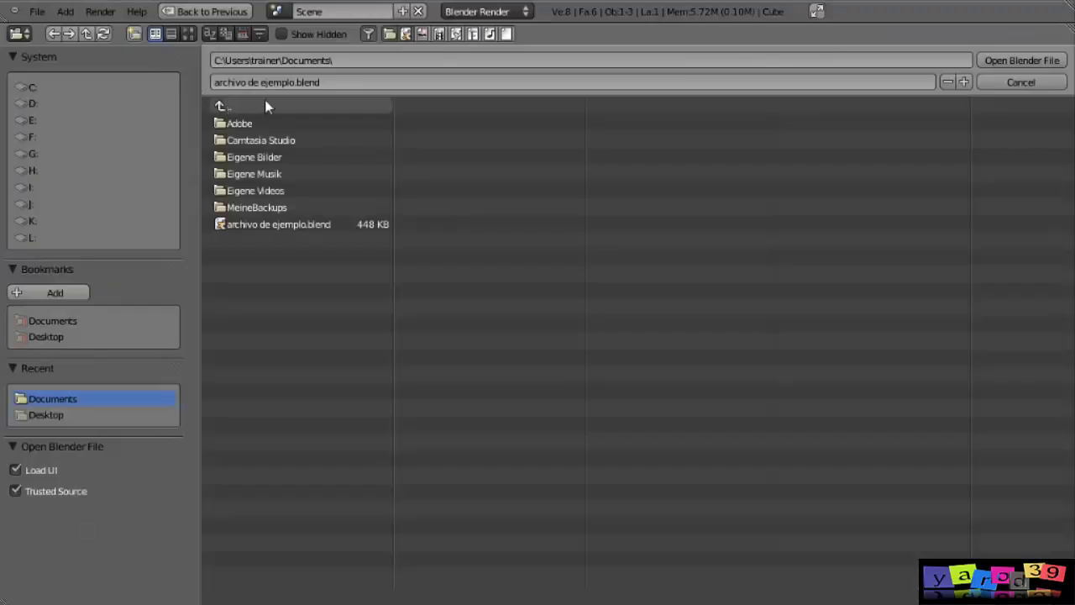
left_click(326, 226)
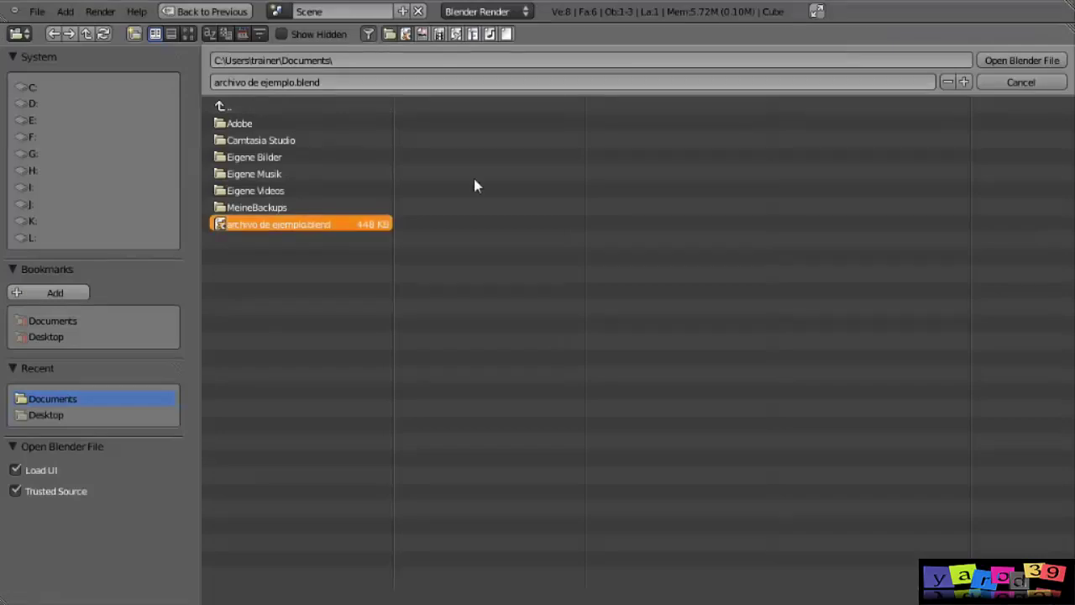
left_click(998, 61)
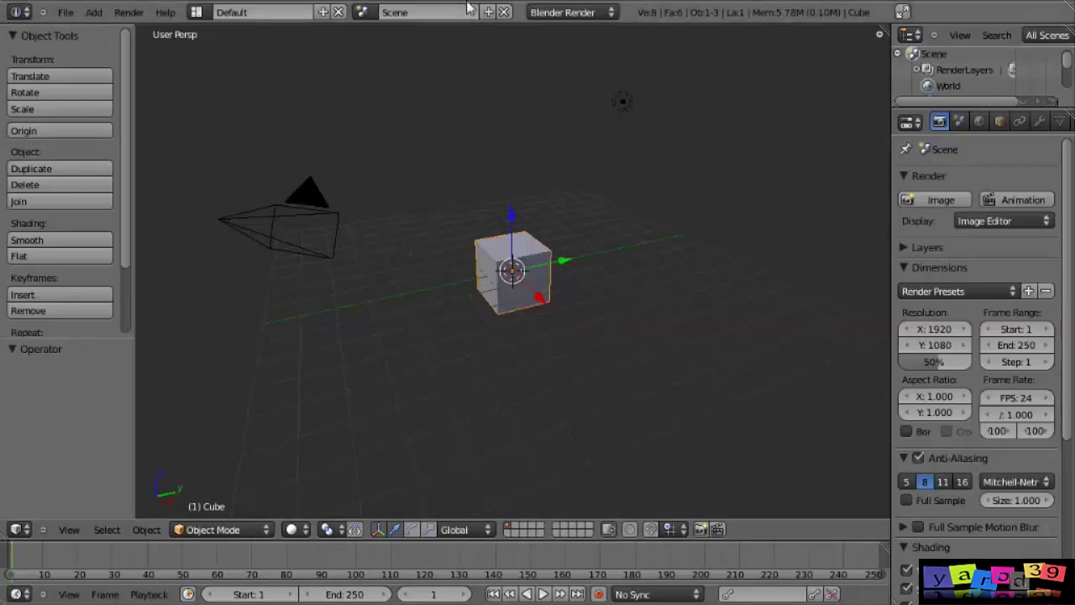
left_click(65, 15)
mouse_move(106, 67)
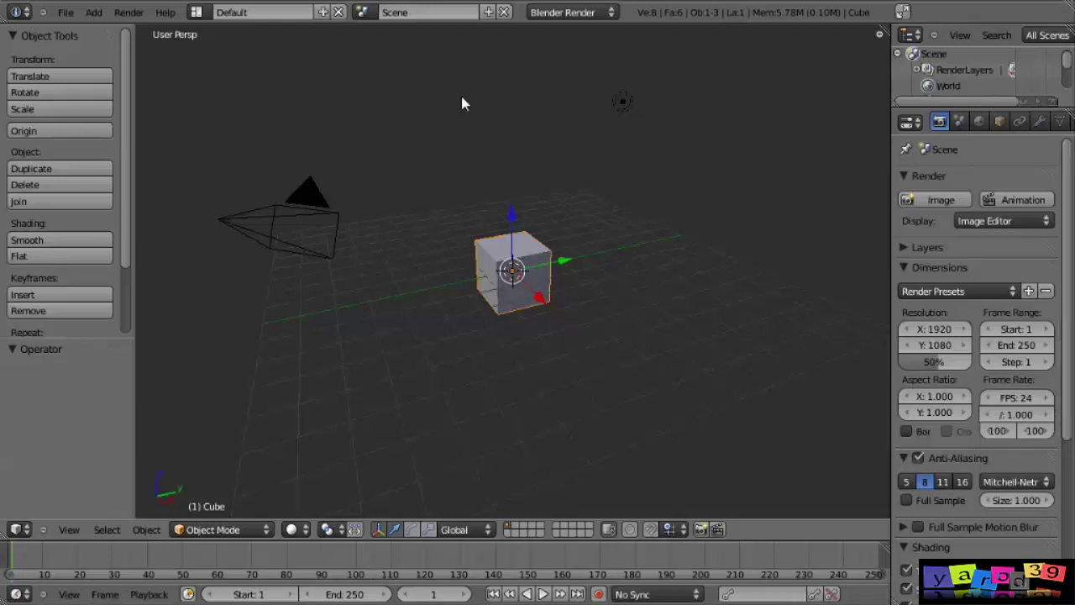
left_click(65, 12)
Open the File menu in Blender 2.49 to look through its commands.
left_click(65, 11)
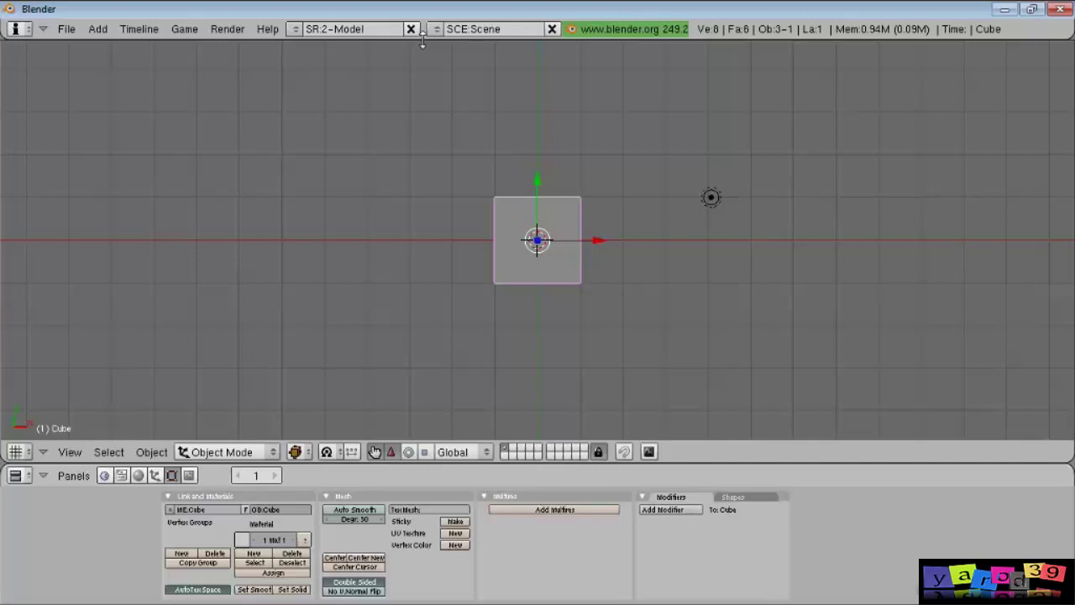
Pull down User Preferences and enable International Fonts under Language & Font.
left_click_drag(422, 42, 418, 255)
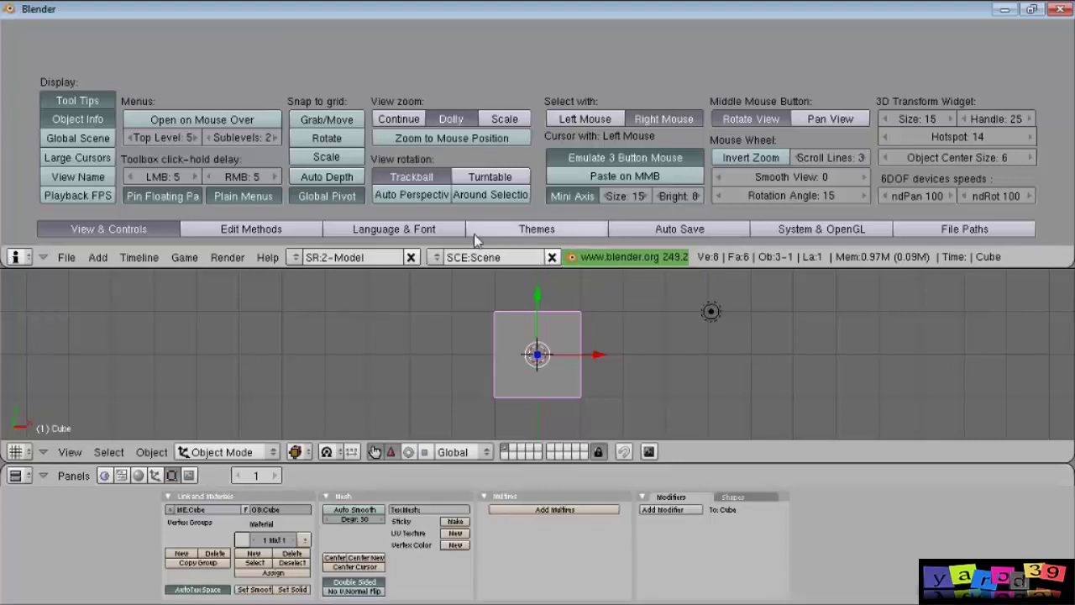
left_click(407, 236)
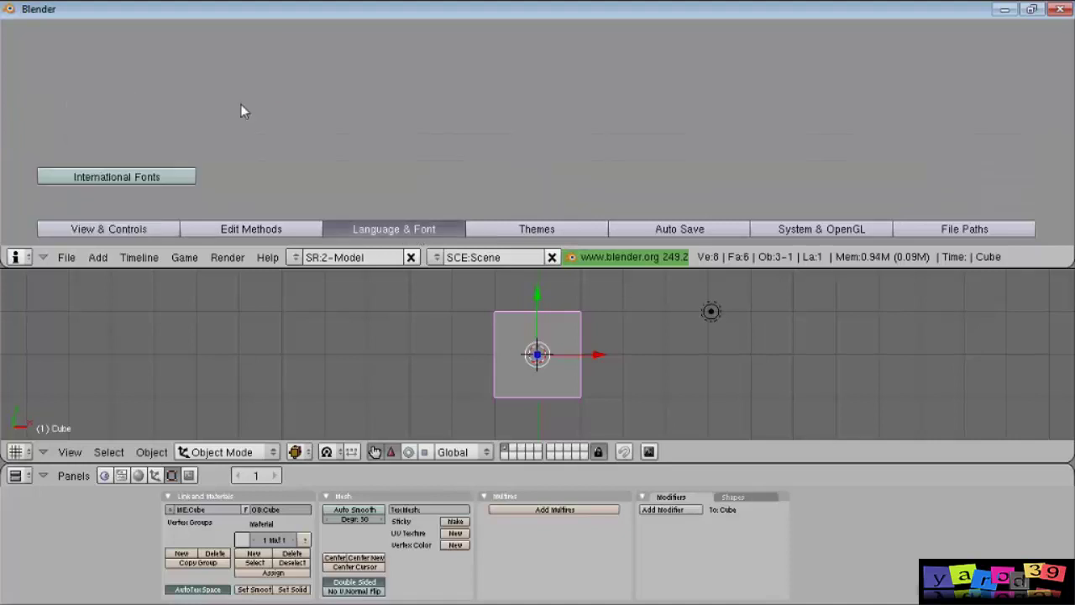
left_click(134, 181)
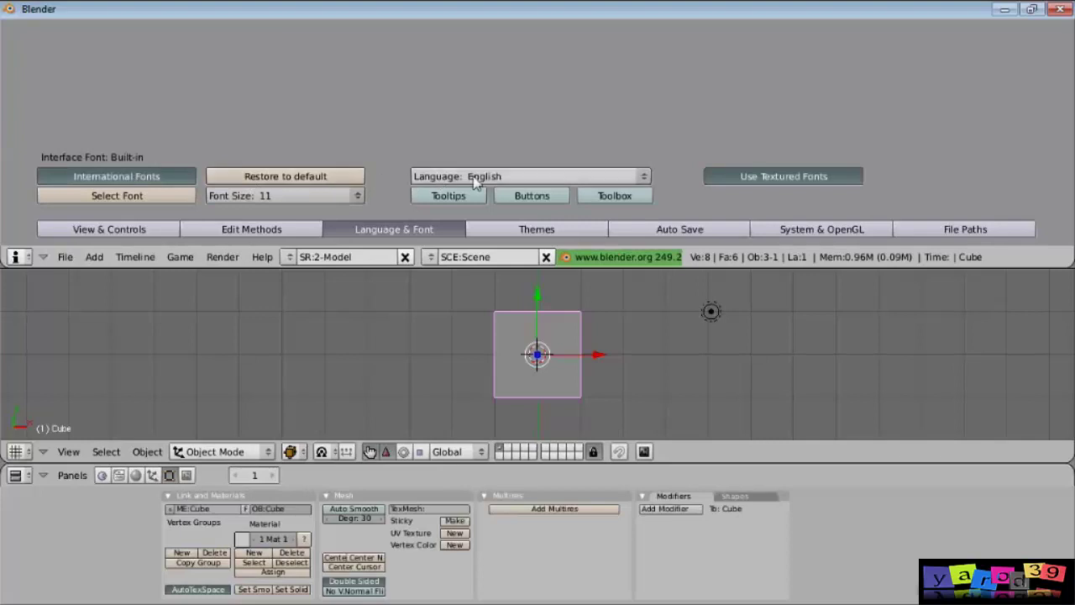
Select Spanish as the language and translate Tooltips, Buttons and Toolbox.
left_click(544, 184)
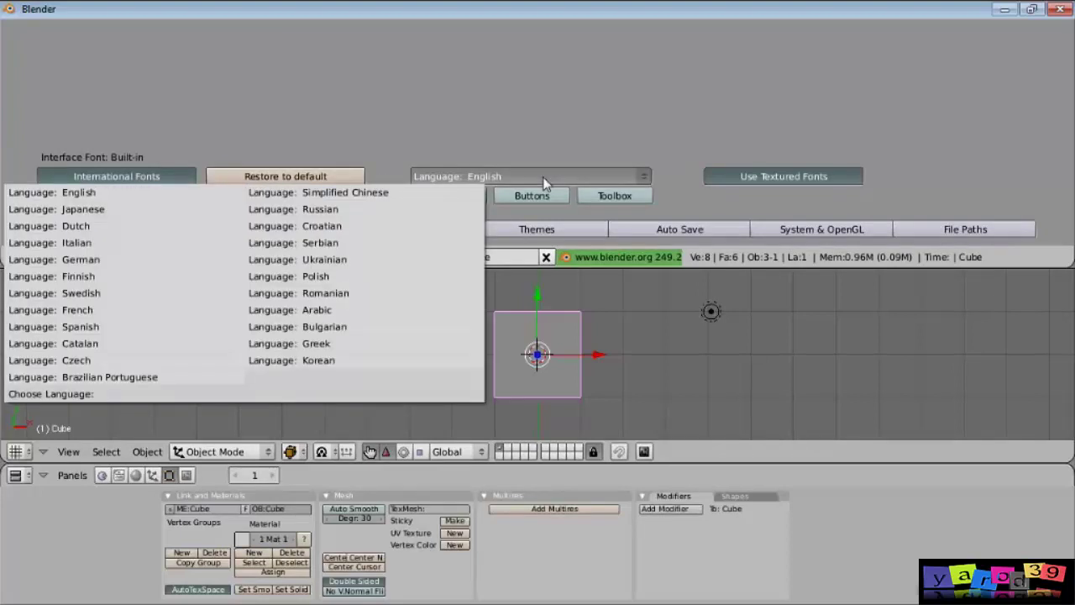
left_click(529, 179)
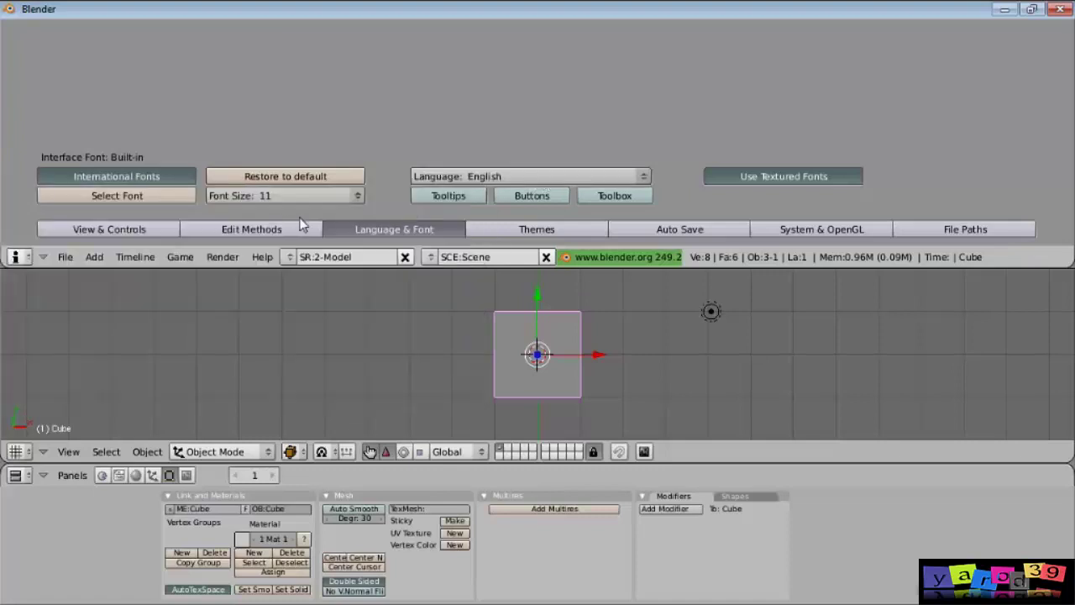
left_click(496, 178)
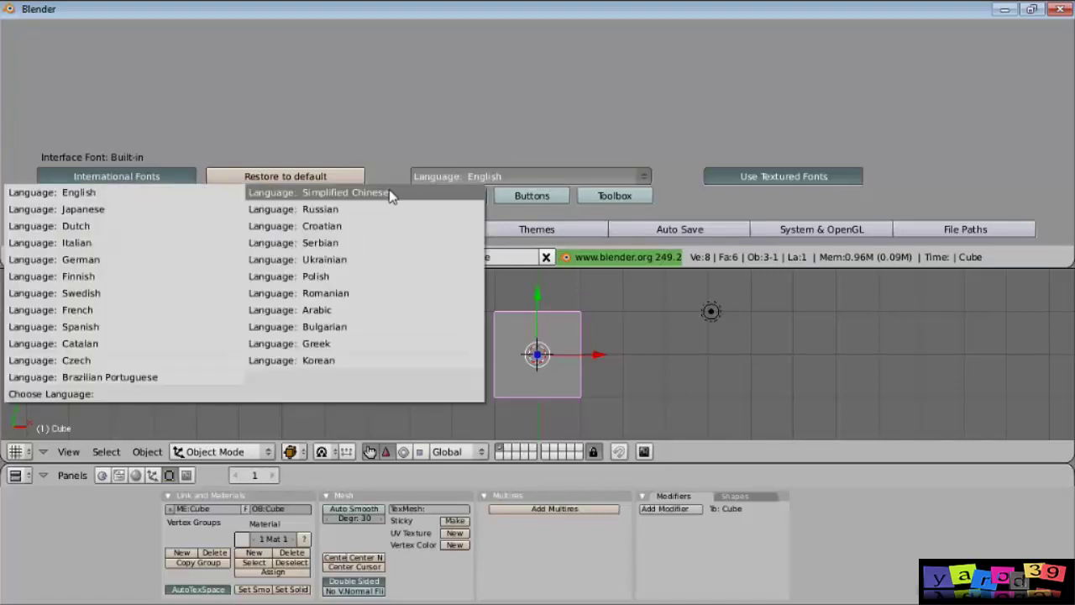
left_click(134, 326)
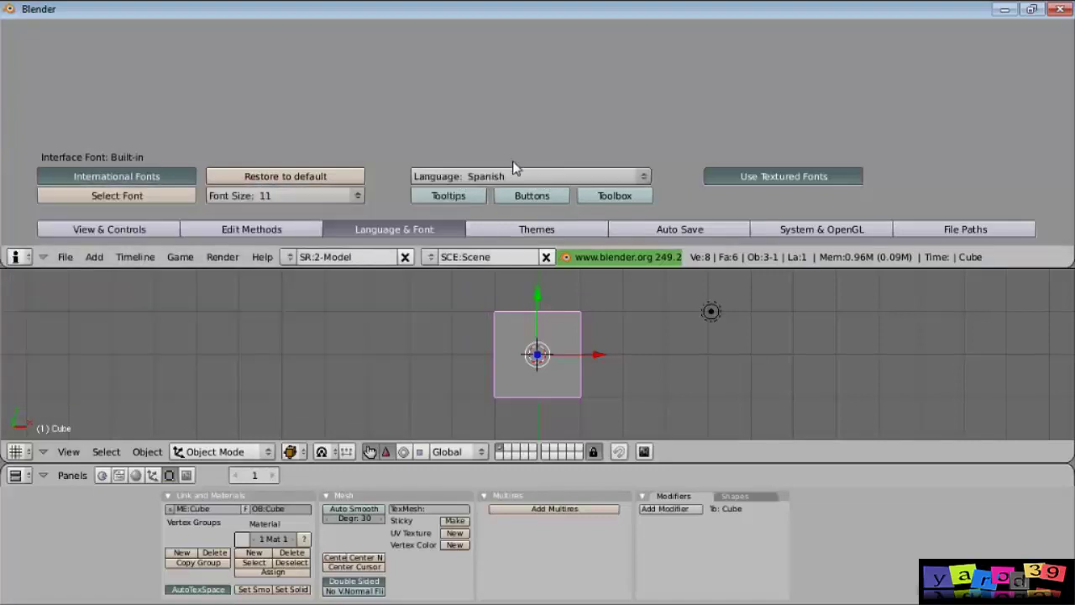
left_click(458, 196)
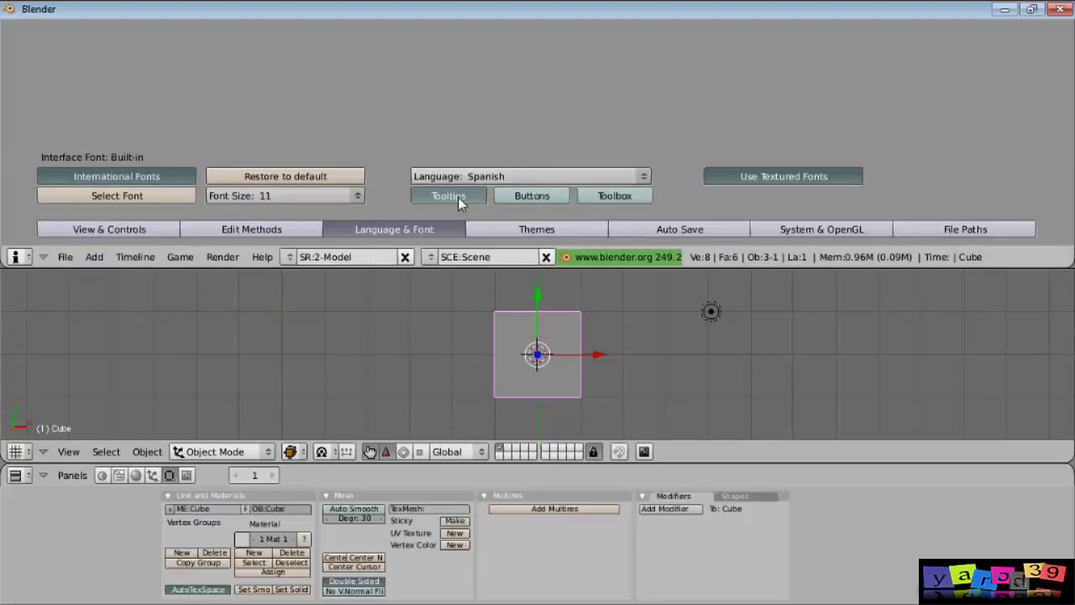
left_click(538, 198)
left_click(618, 197)
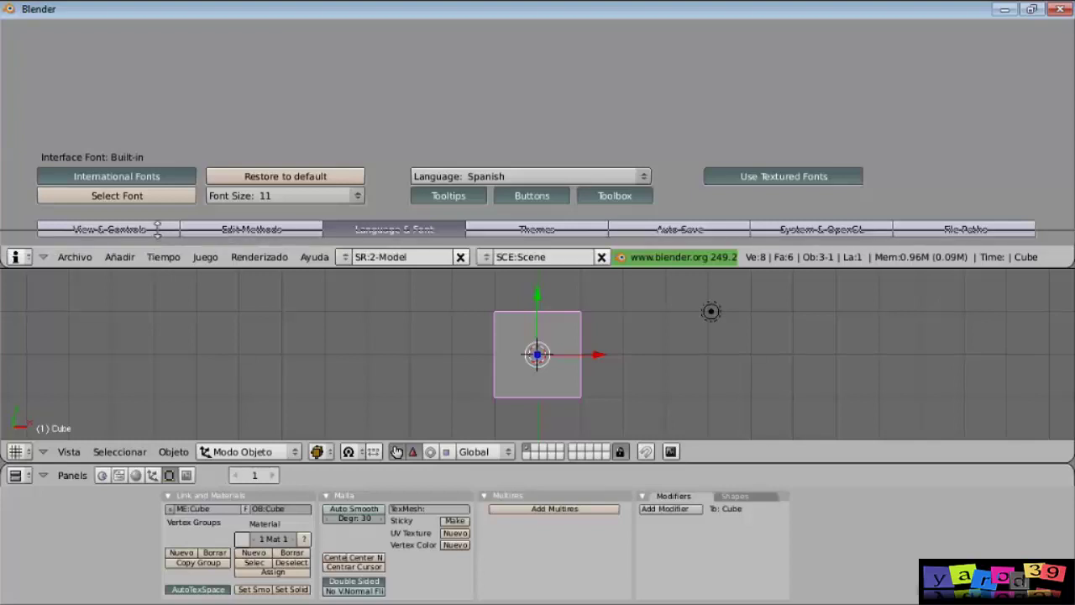
Collapse User Preferences to enlarge the 3D view and check the Spanish Añadir menu.
left_click_drag(150, 267, 155, 30)
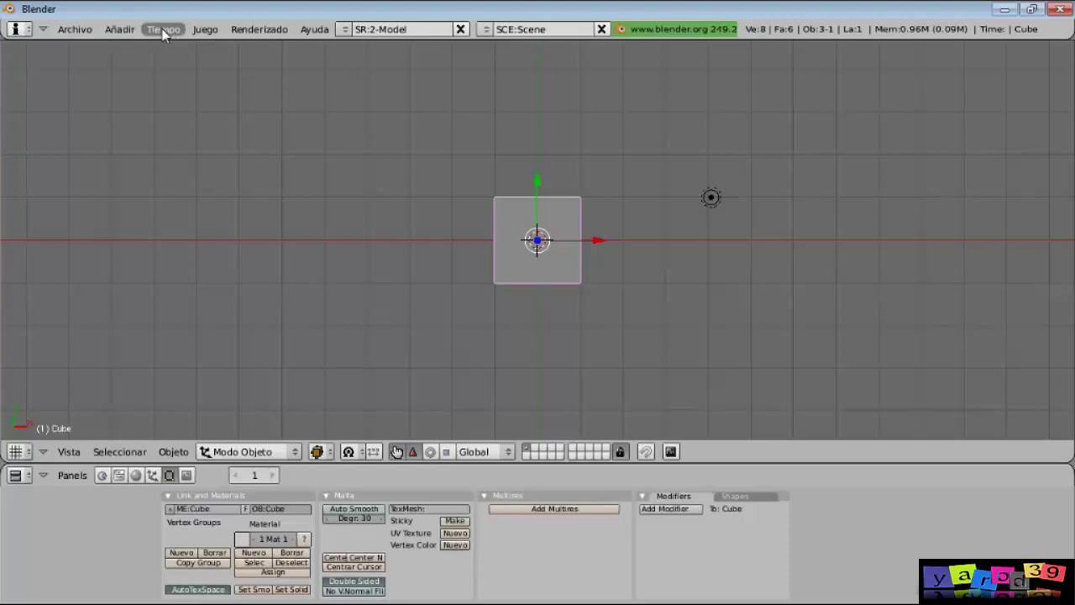
left_click(119, 34)
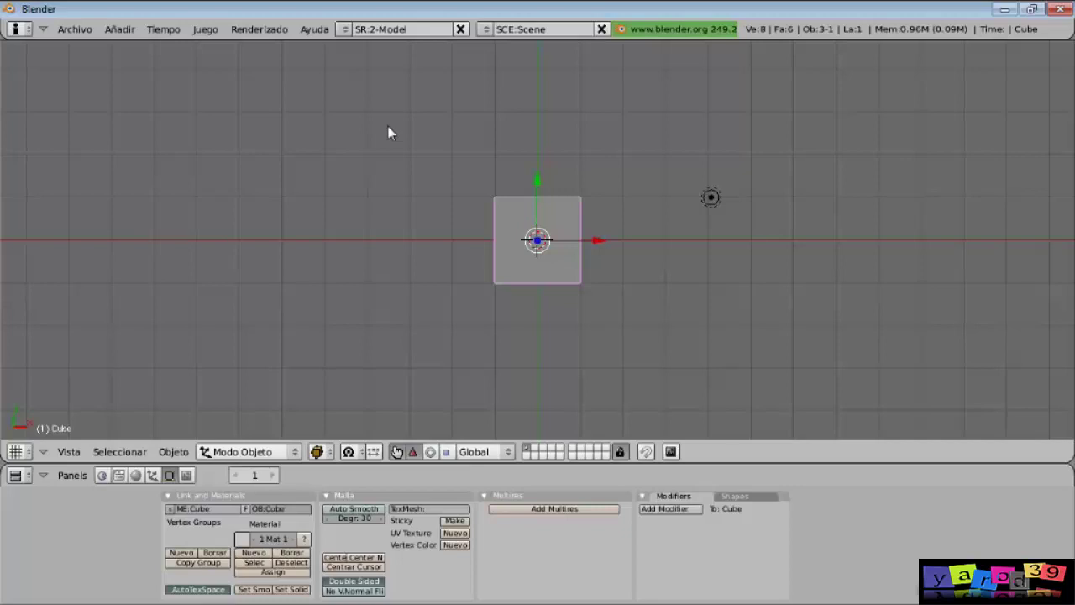
Pull down the preferences, turn off the Spanish translation, and collapse them again.
left_click_drag(389, 40, 381, 251)
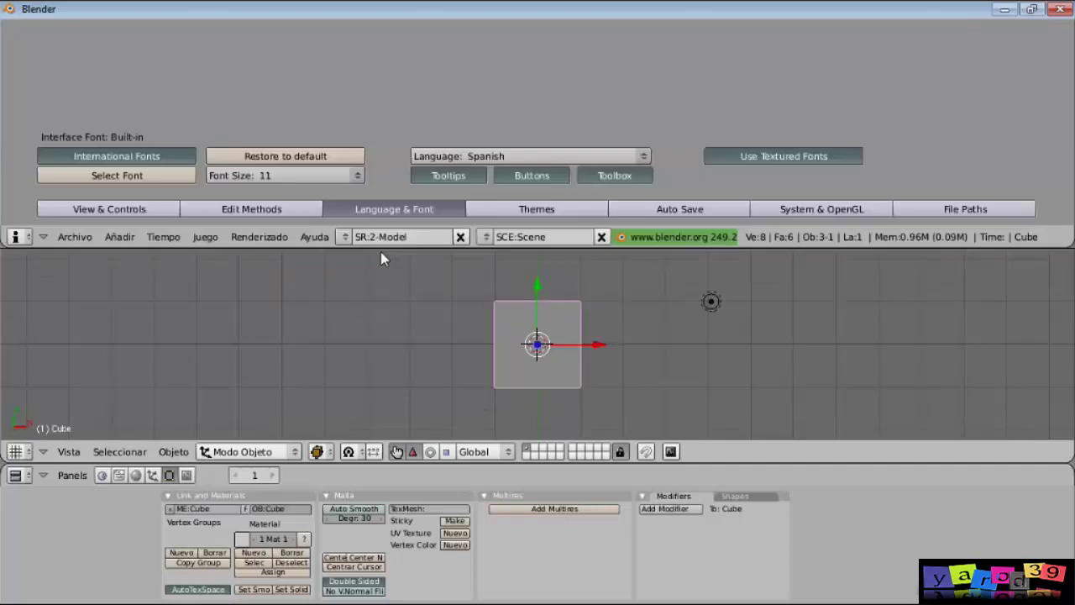
left_click(504, 176)
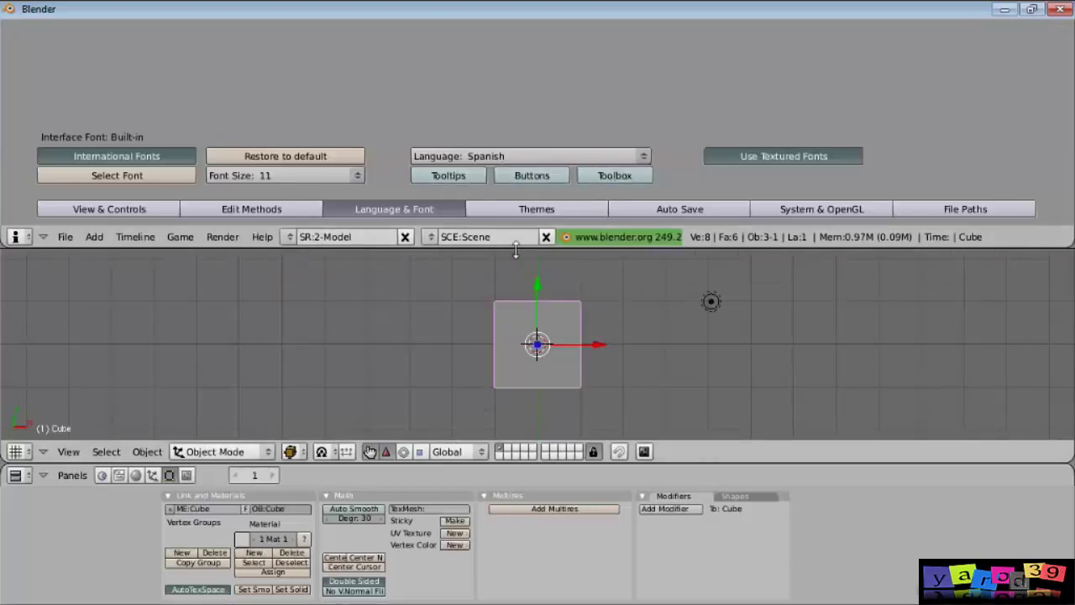
left_click_drag(516, 250, 543, 34)
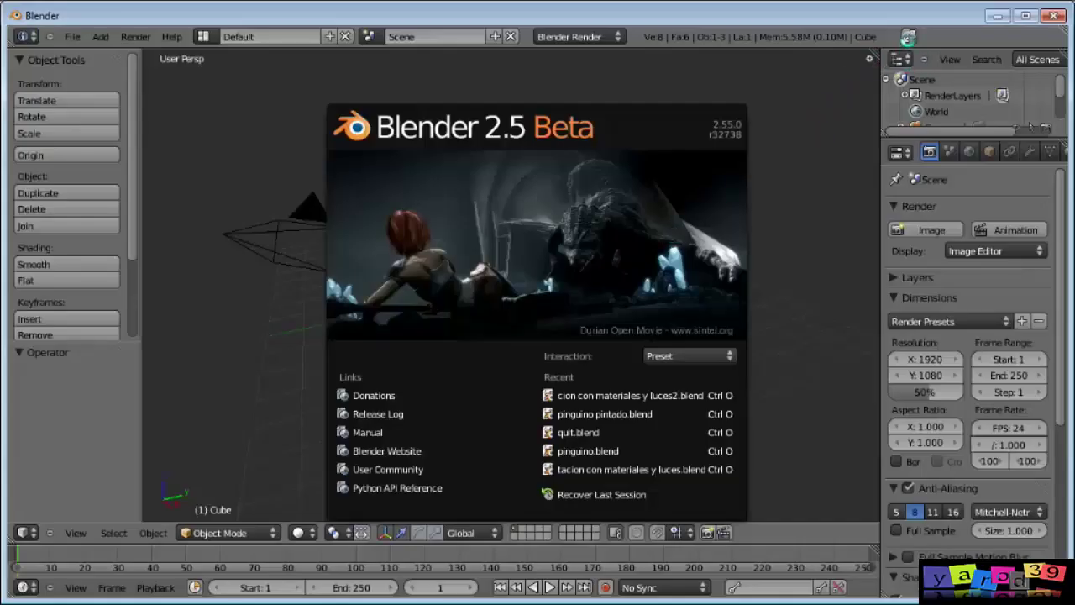
In Blender 2.5, close the splash, go fullscreen, and open User Preferences from File.
left_click(908, 41)
left_click(907, 40)
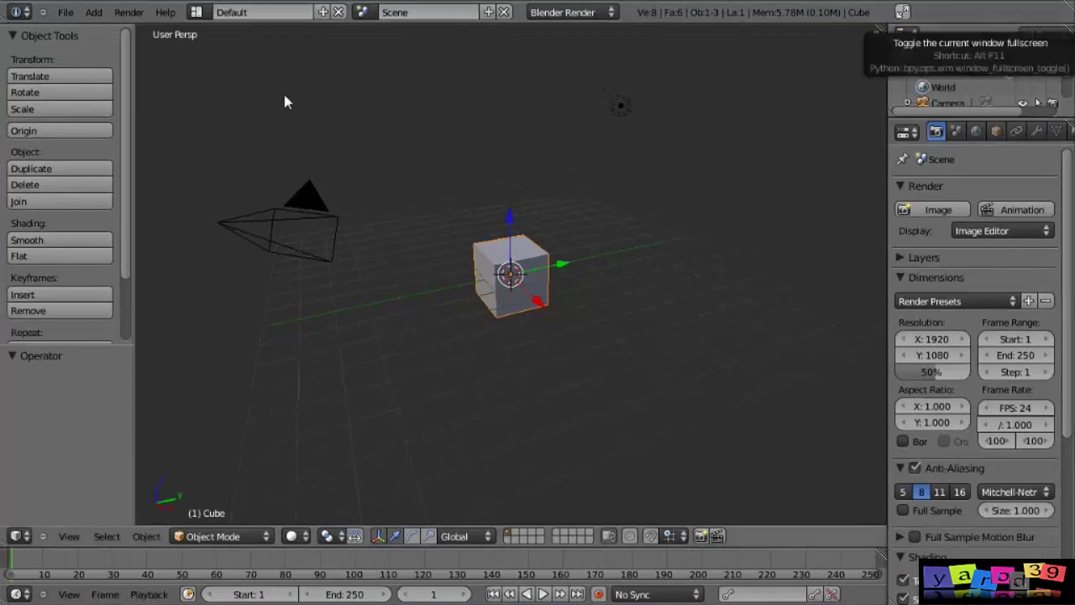
left_click(64, 13)
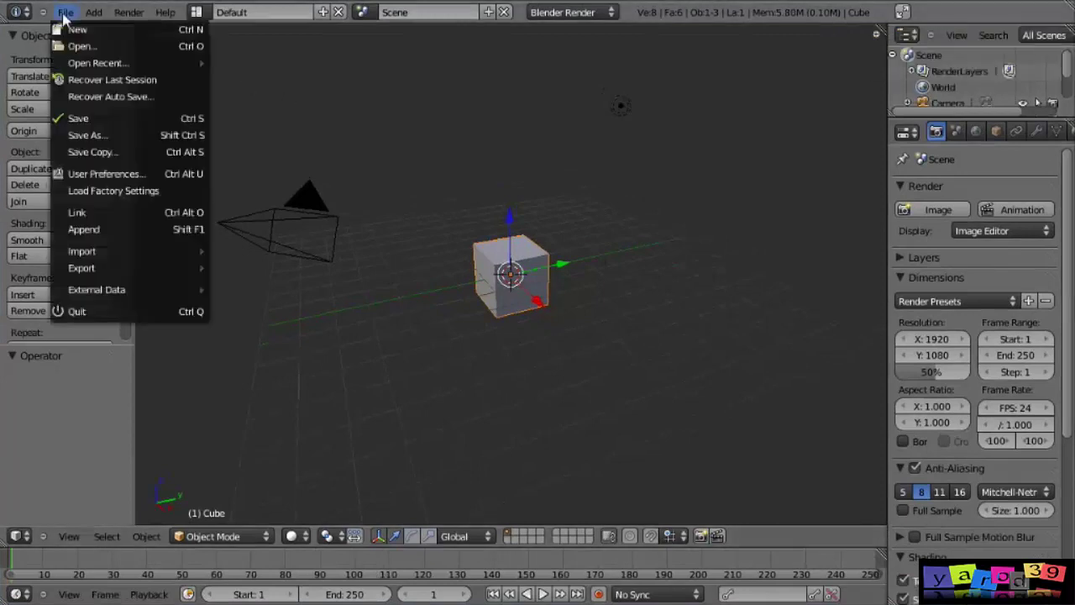
left_click(110, 174)
Center the User Preferences window and browse the Interface, Editing, Input, Add-Ons and Themes tabs.
mouse_move(257, 20)
left_mouse_down()
mouse_move(423, 92)
mouse_move(437, 88)
left_mouse_up()
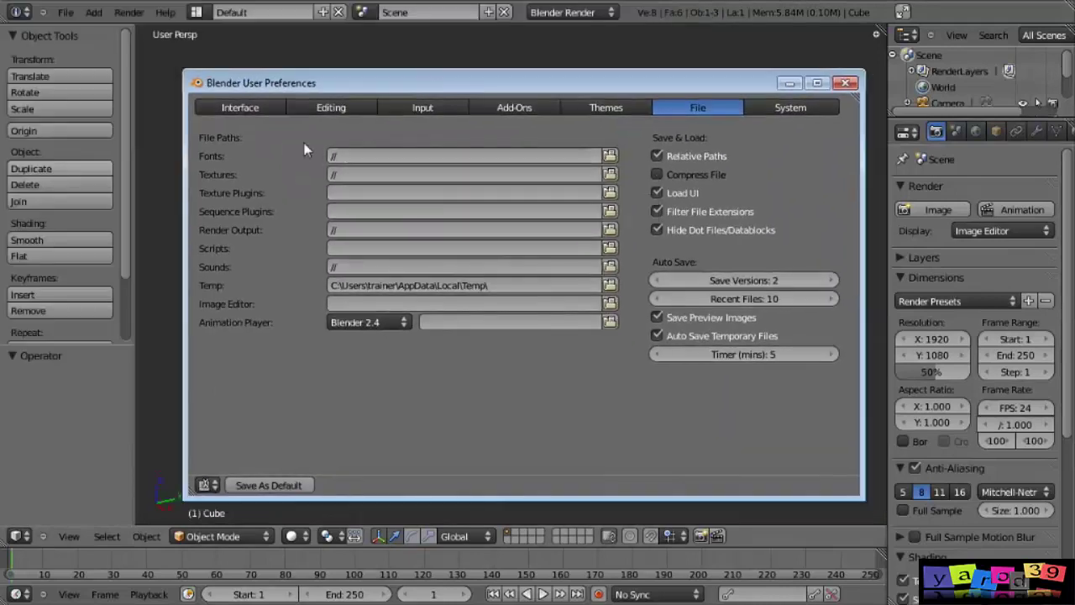
left_click(256, 107)
left_click(332, 108)
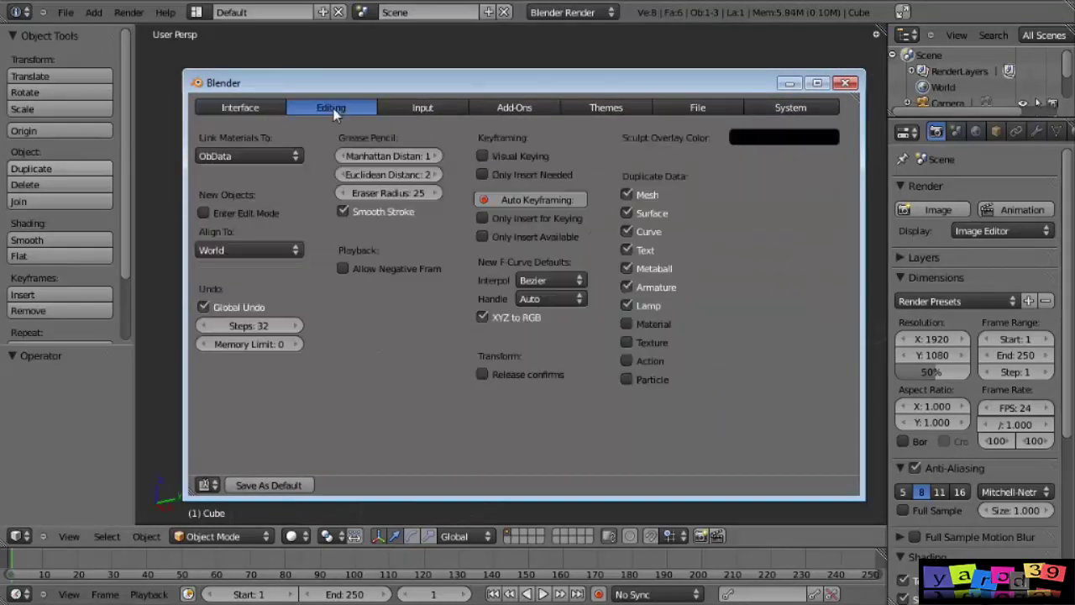
left_click(420, 112)
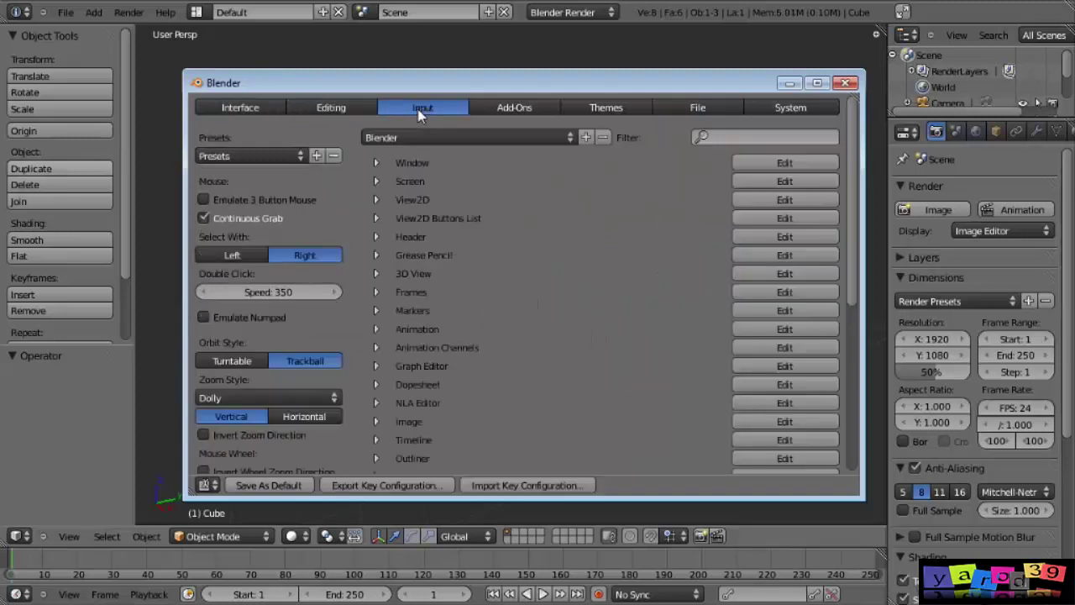
left_click(506, 112)
left_click(603, 111)
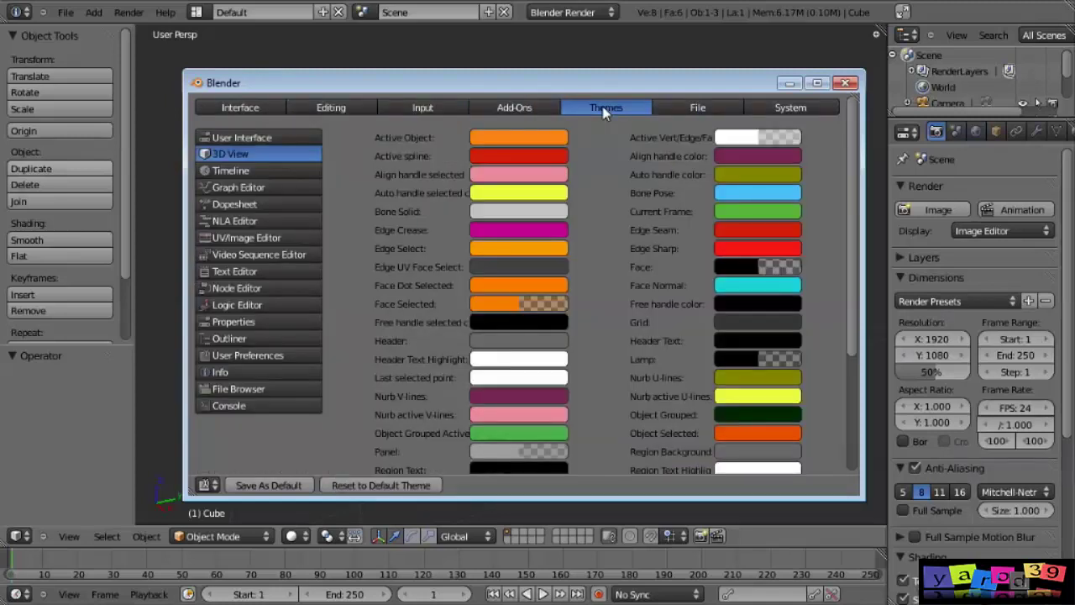